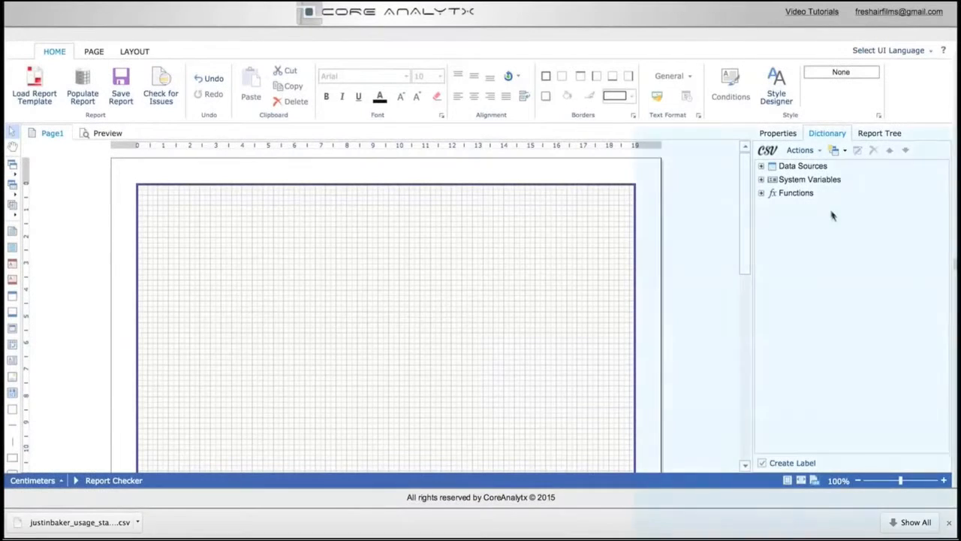
left_click(844, 152)
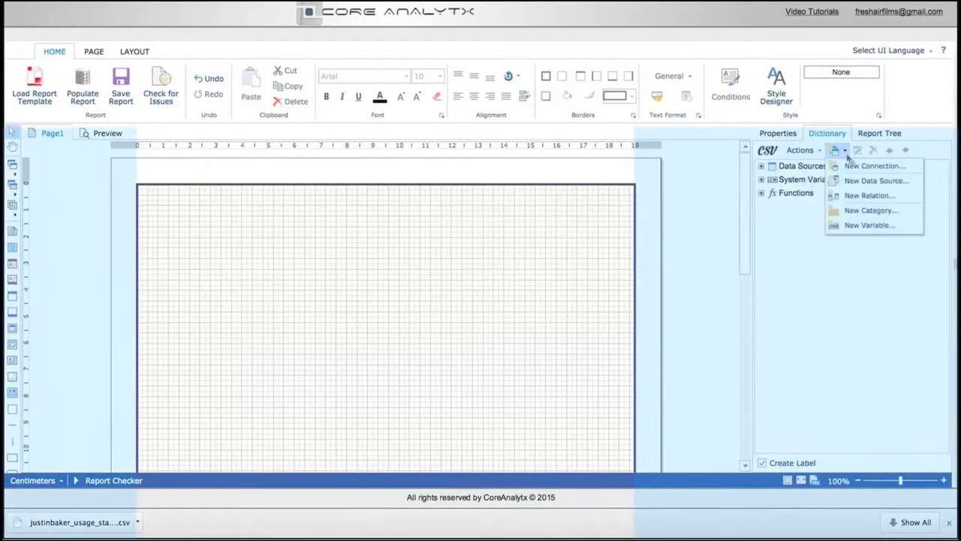
left_click(871, 167)
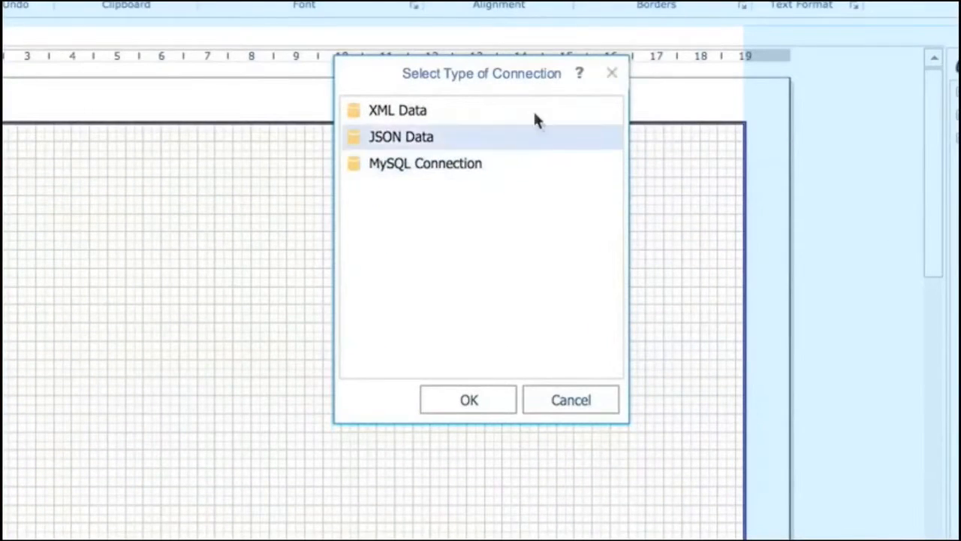
left_click(612, 74)
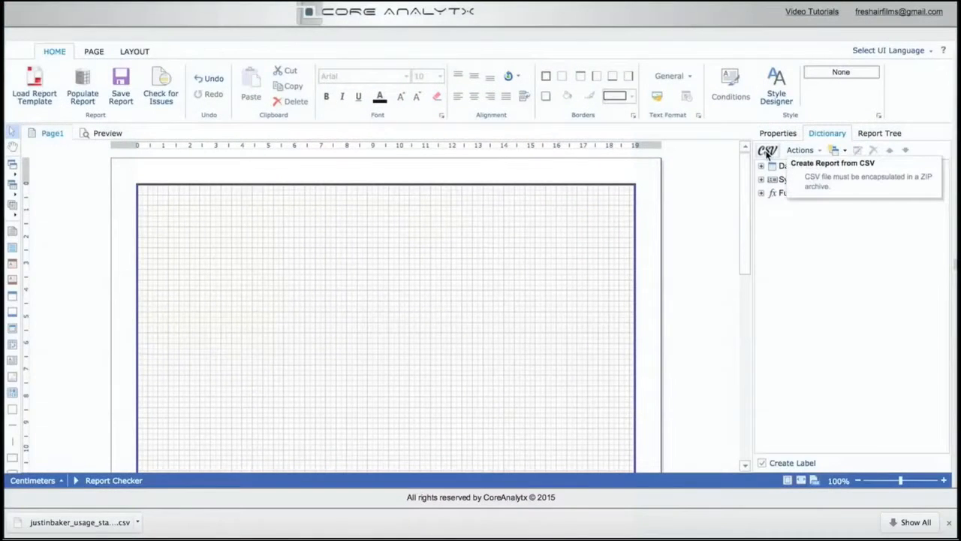
Import the zipped CSV file report2.zip with all its fields and extract its data for designing the report
left_click(767, 150)
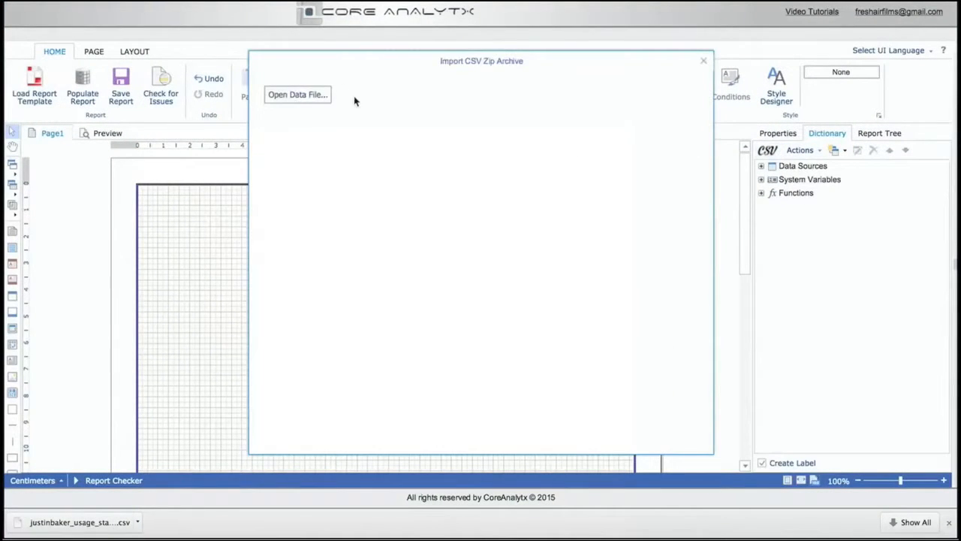
left_click(313, 94)
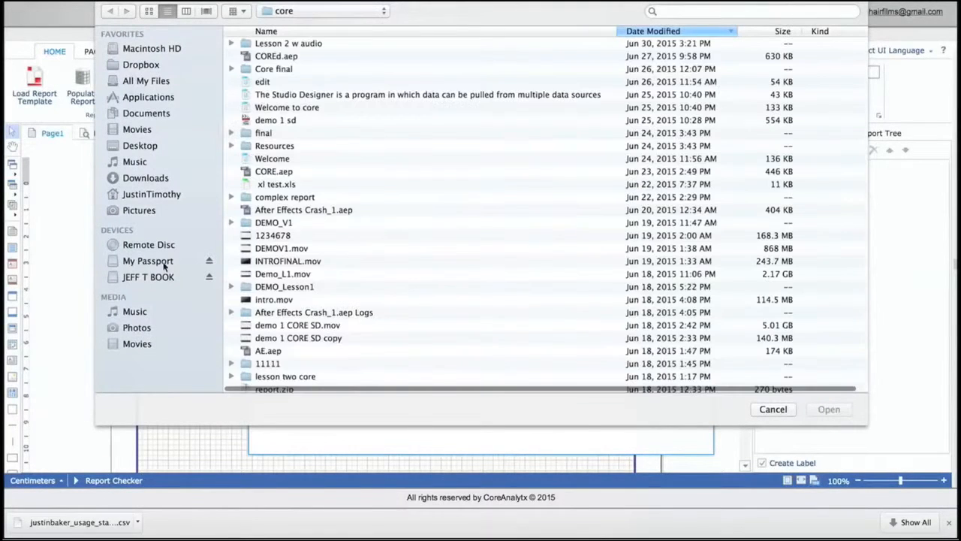
scroll(311, 350, "down", 3)
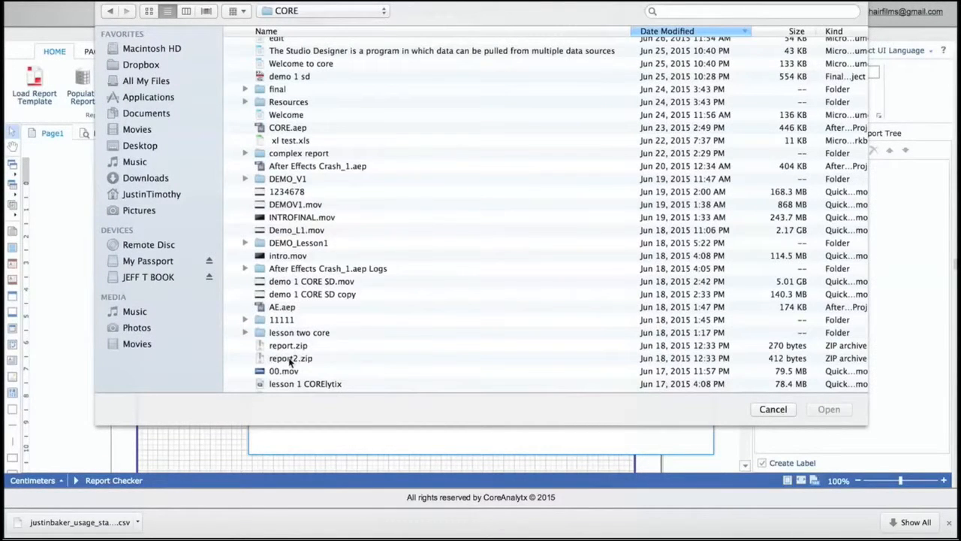
double_click(290, 358)
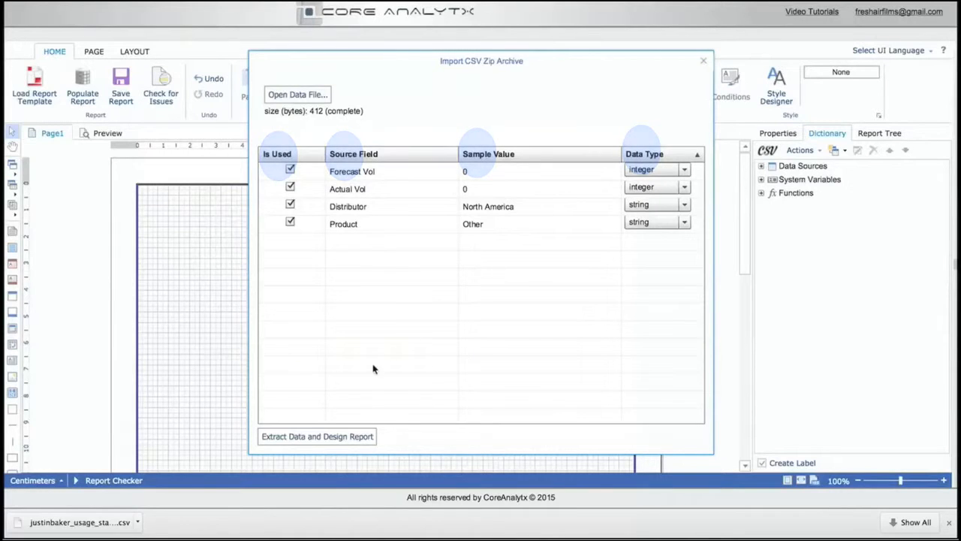
left_click(314, 437)
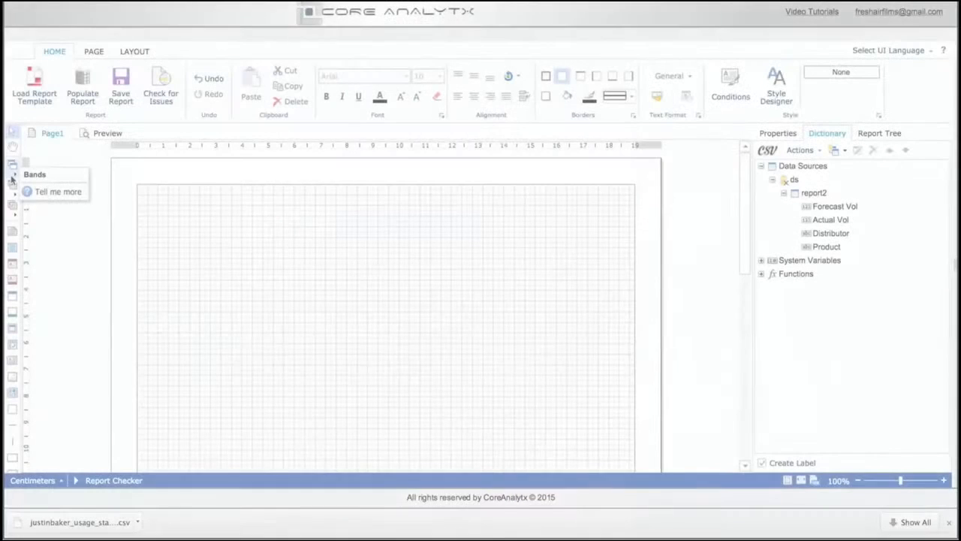
Draw a Report Title band about 4 cm tall across the top of the page
left_click(11, 175)
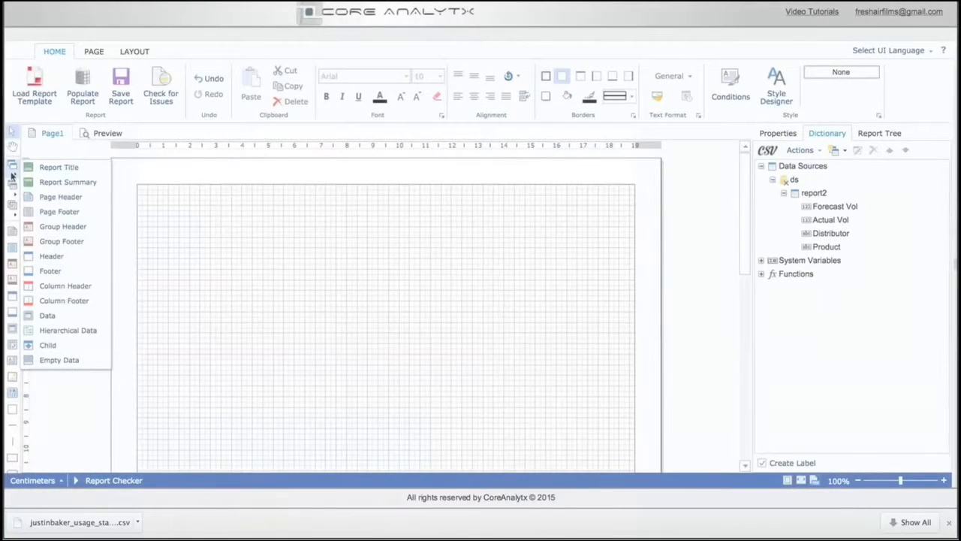
left_click(61, 167)
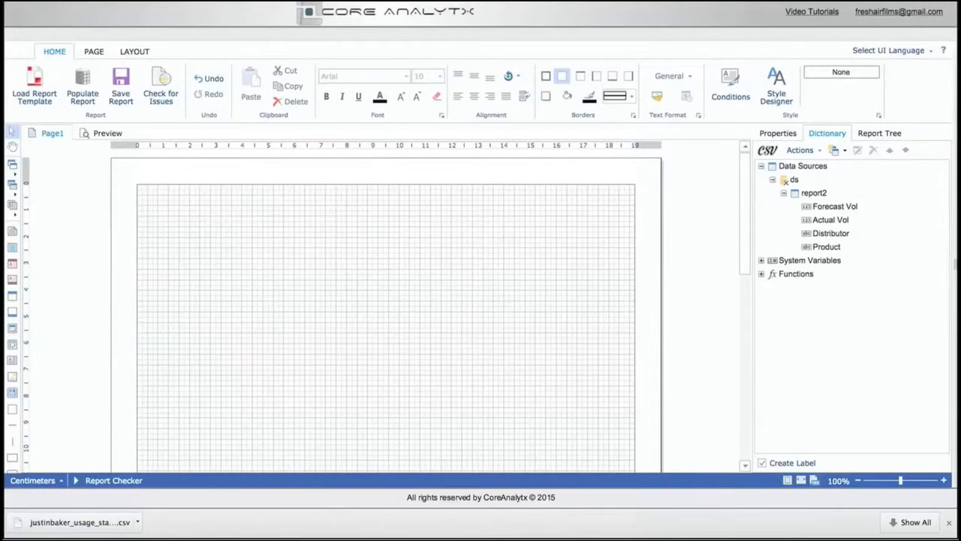
mouse_move(148, 185)
left_mouse_down()
mouse_move(217, 218)
mouse_move(519, 296)
left_mouse_up()
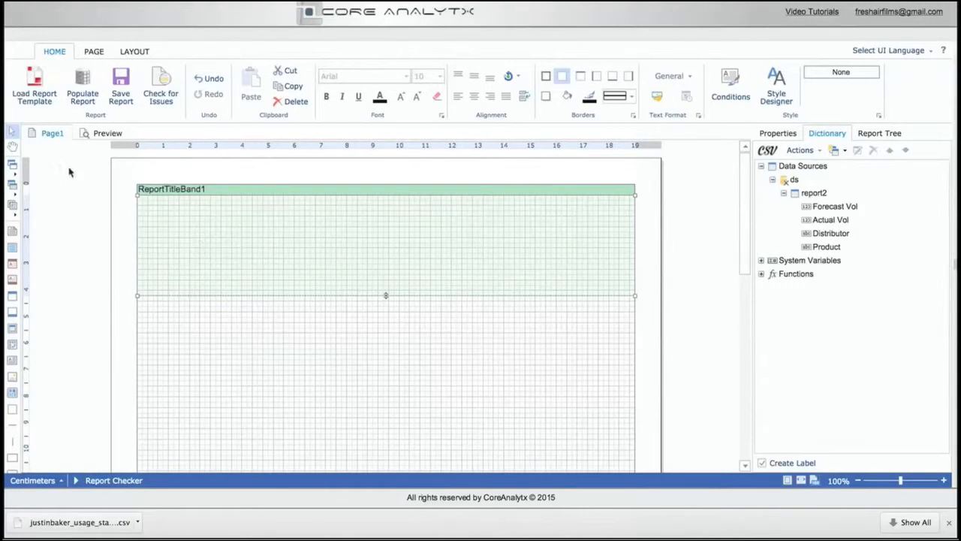
Add a text box about 6.5 cm wide reading "SAMPLE REPORT" to the title band and check it in the preview
left_click(11, 207)
left_click(47, 209)
mouse_move(152, 212)
left_mouse_down()
mouse_move(193, 278)
mouse_move(325, 266)
left_mouse_up()
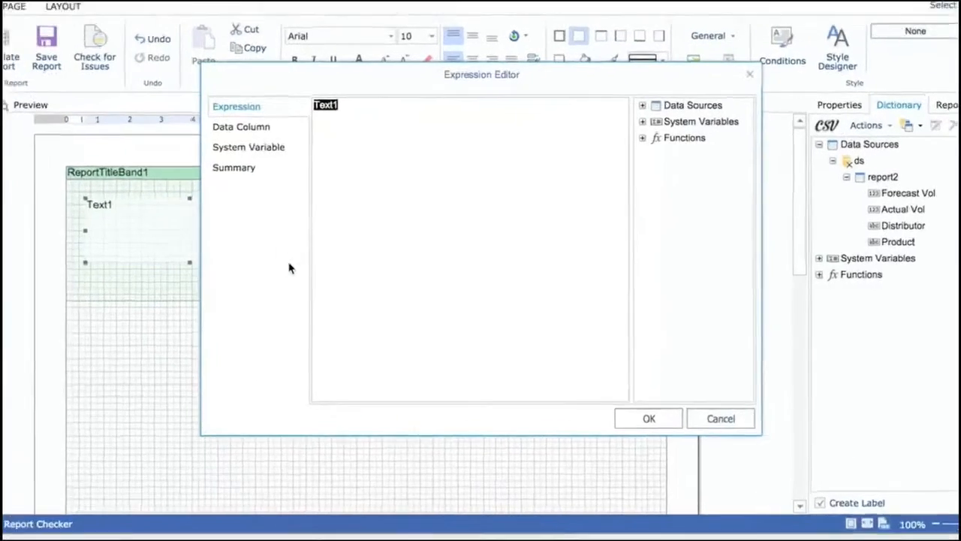
key("BackSpace")
type("SAMPLE REPORT")
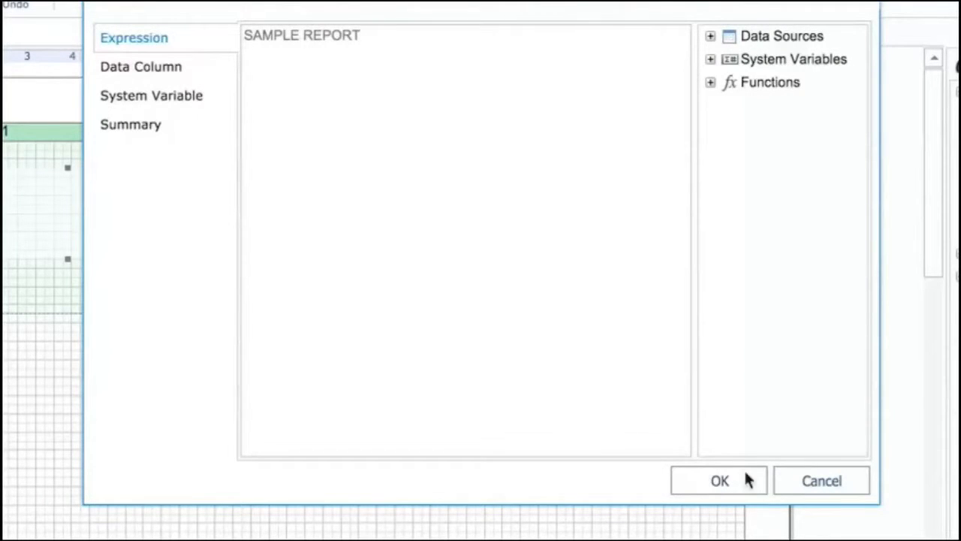
left_click(720, 480)
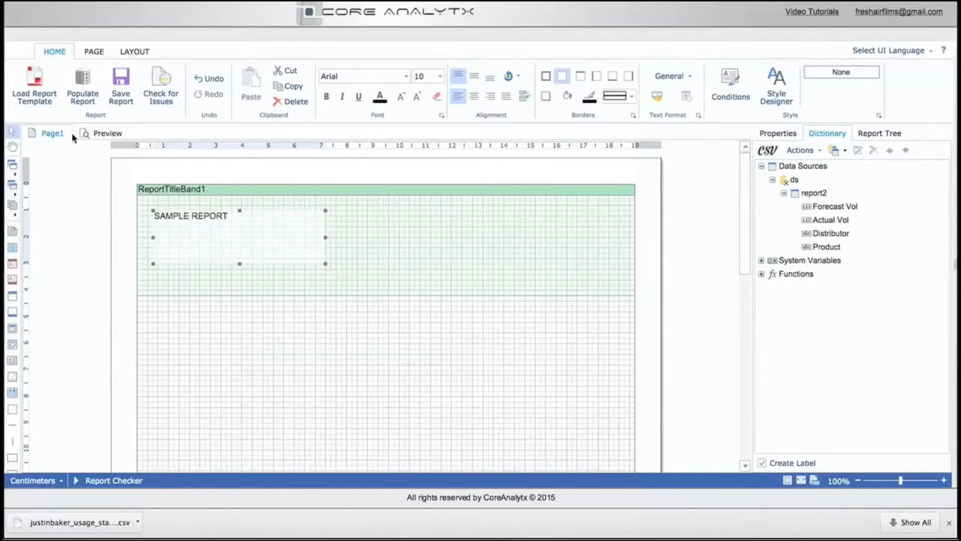
left_click(96, 133)
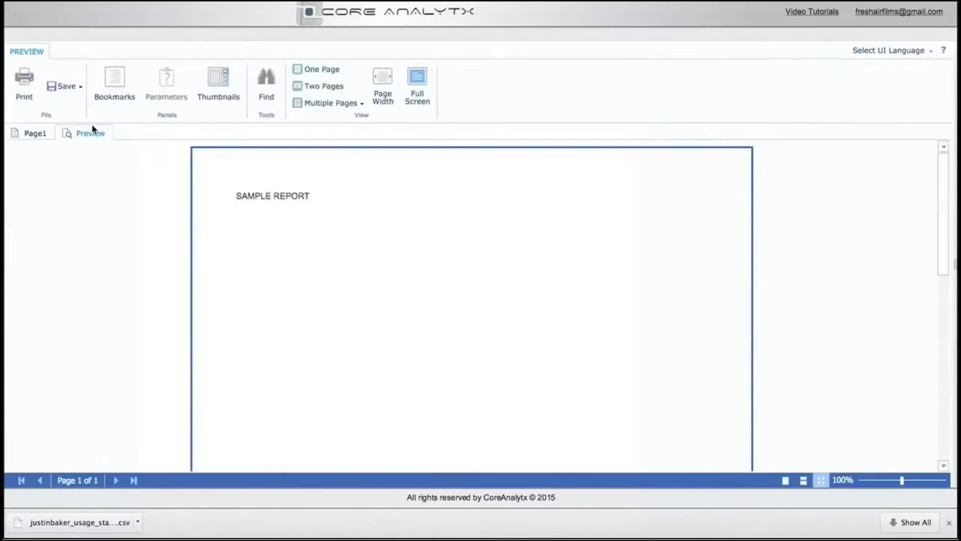
left_click(32, 133)
Draw a Data band about 3 cm tall below the title band and assign report2 as its data source
left_click(10, 170)
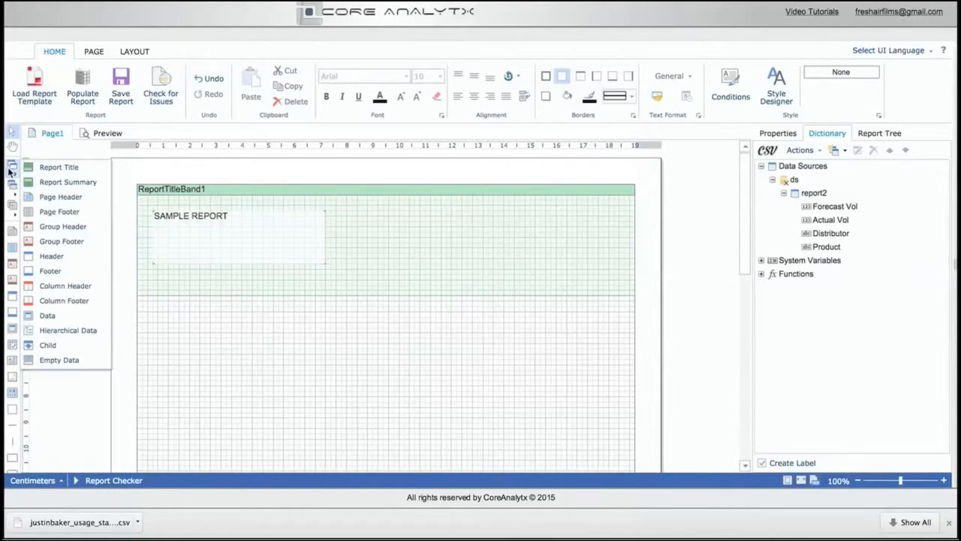
left_click(46, 316)
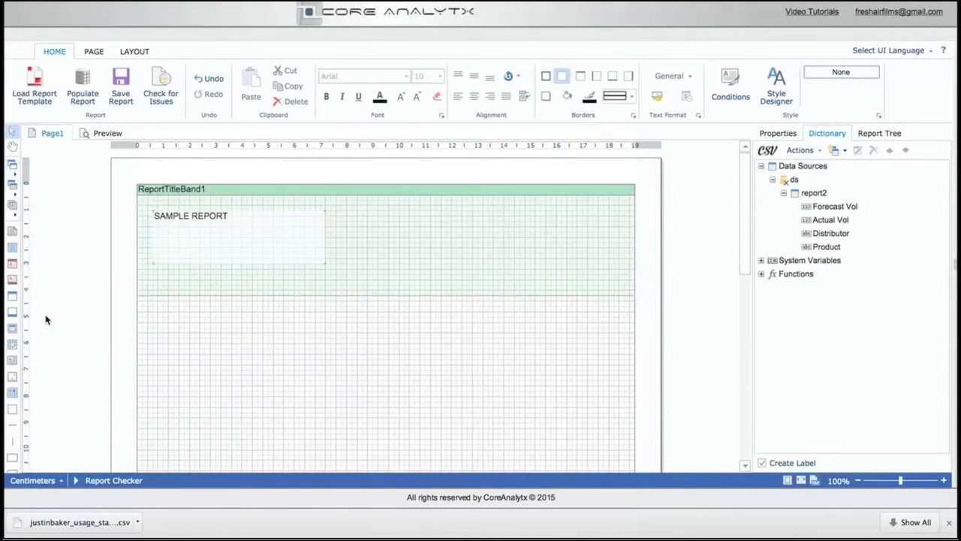
mouse_move(143, 309)
left_mouse_down()
mouse_move(292, 356)
mouse_move(539, 403)
left_mouse_up()
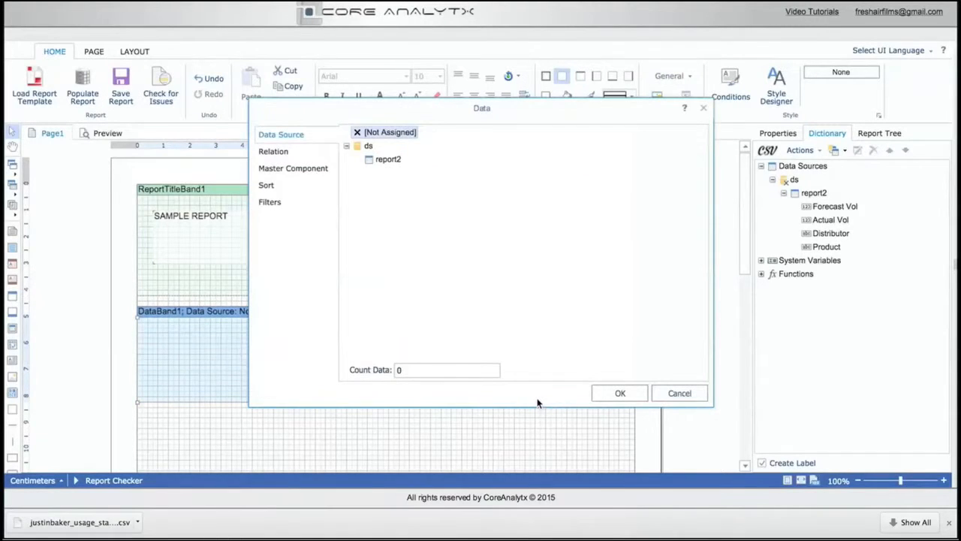
left_click(380, 162)
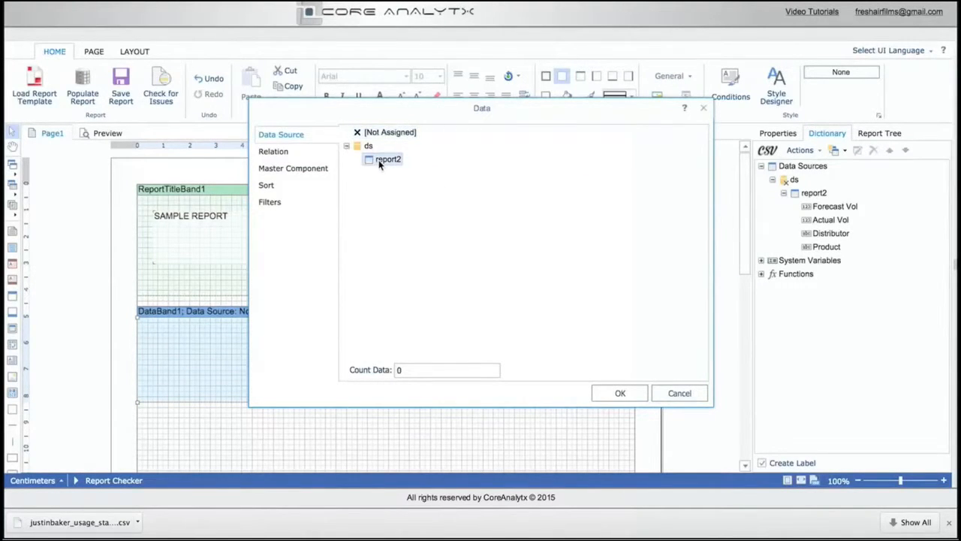
double_click(379, 164)
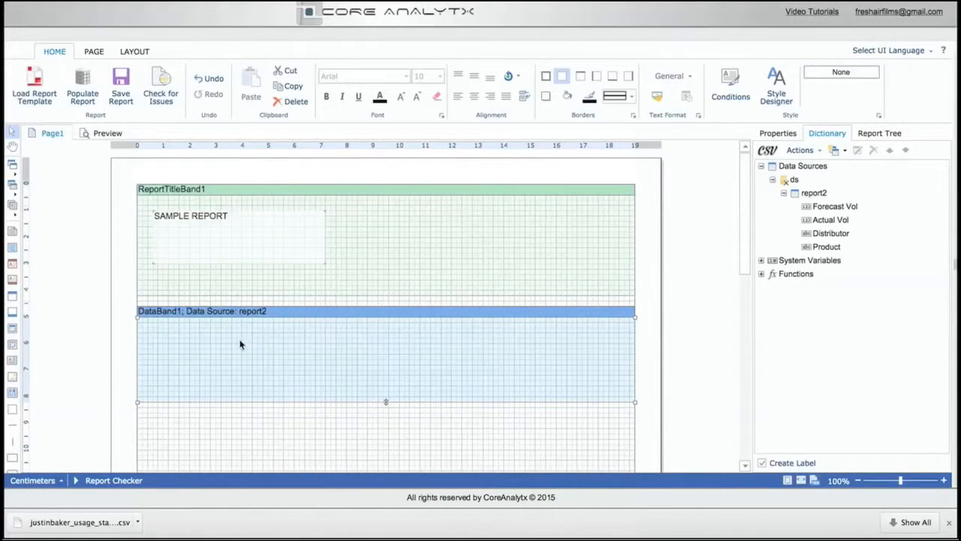
Add a text box near the right end of the data band containing the Product field of report2
left_click(12, 216)
left_click(45, 213)
mouse_move(507, 341)
left_mouse_down()
mouse_move(575, 380)
mouse_move(616, 382)
left_mouse_up()
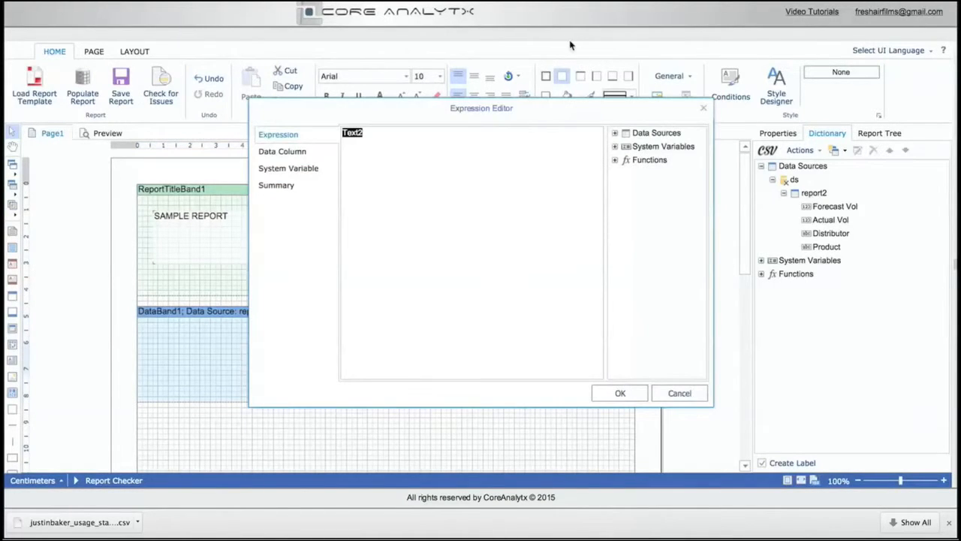
key("BackSpace")
left_click(614, 133)
left_click(625, 147)
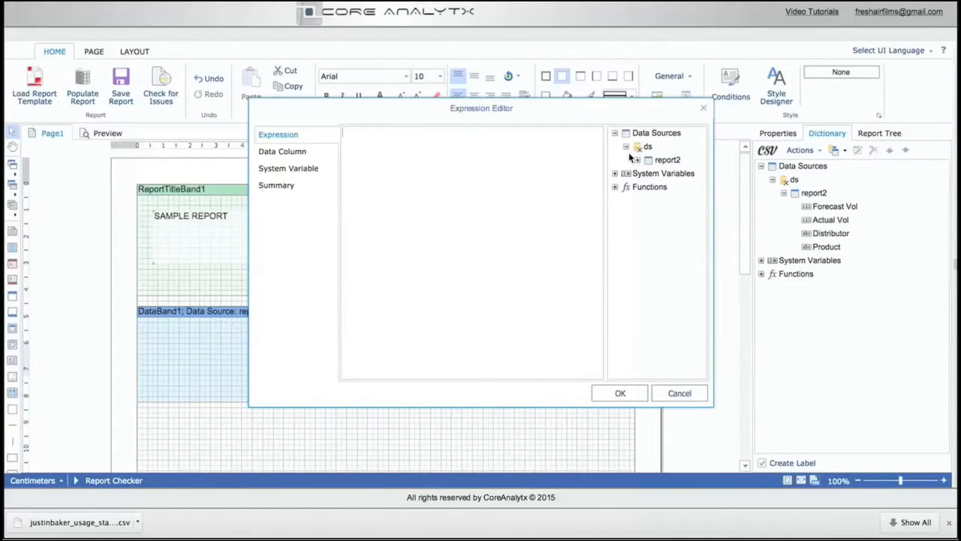
left_click(637, 161)
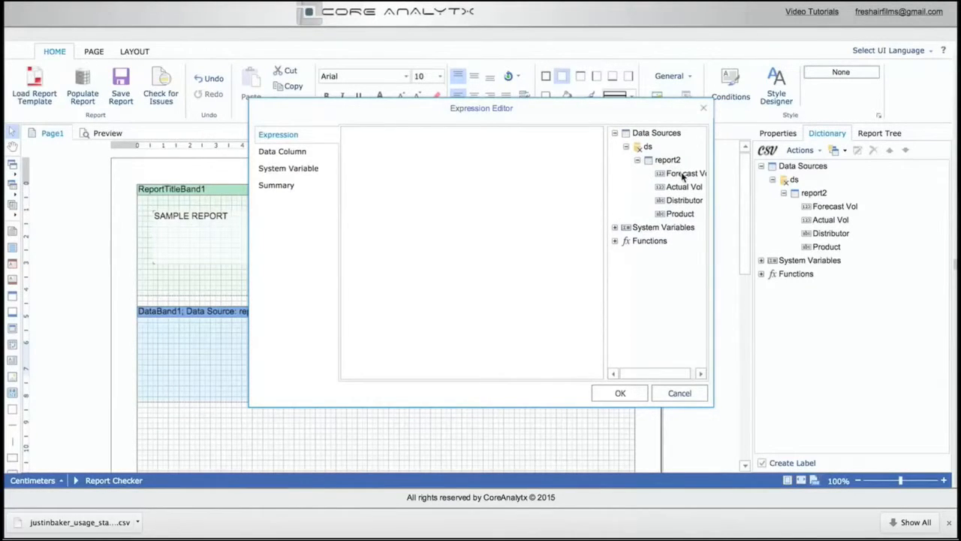
double_click(676, 214)
left_click(619, 393)
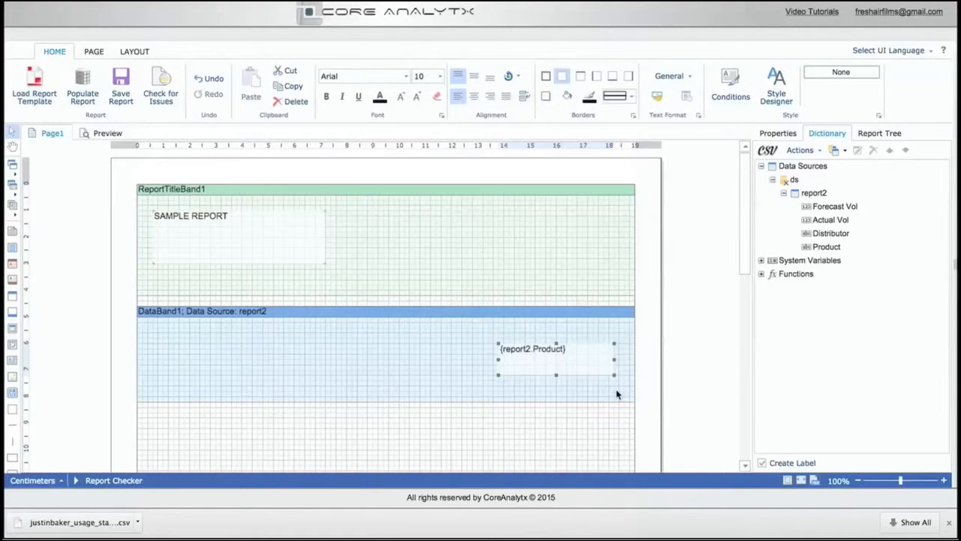
Preview the report and look through the product values listed under the title
left_click(99, 136)
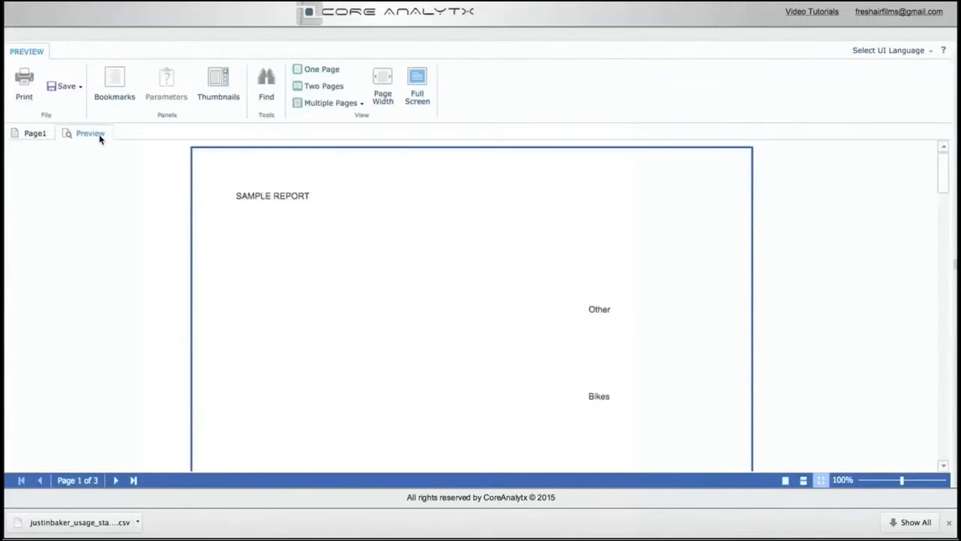
scroll(552, 279, "down", 5)
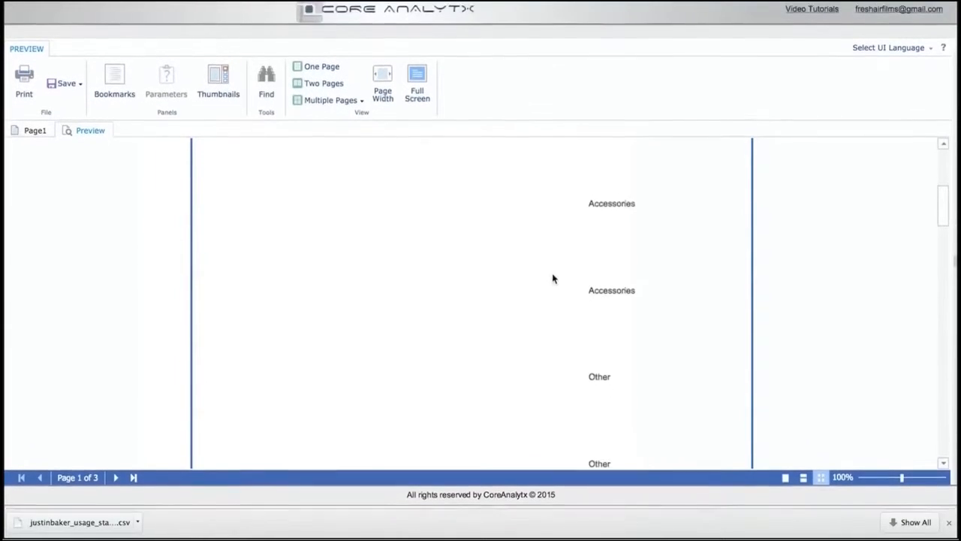
scroll(552, 276, "up", 5)
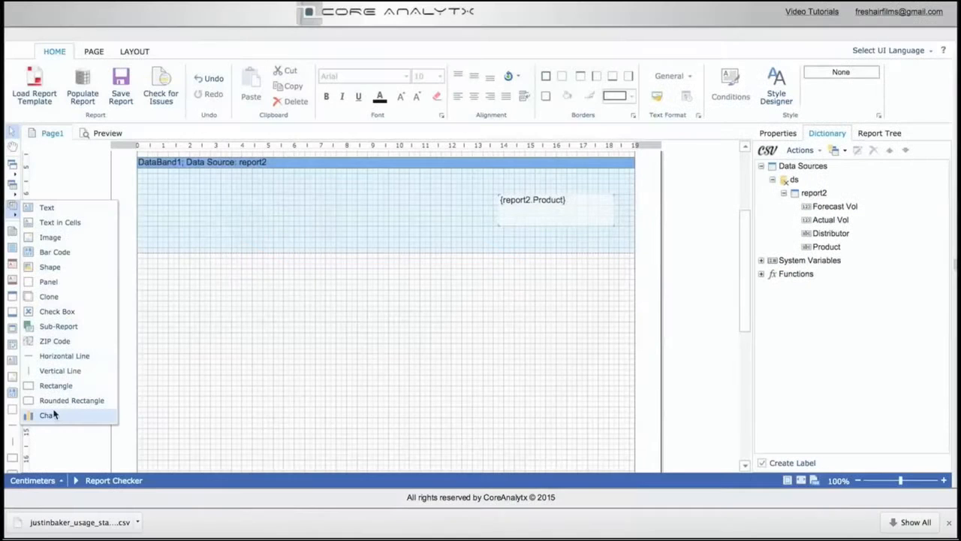
Draw a Chart component about 12 cm wide and 3 cm tall below the data band
mouse_move(54, 415)
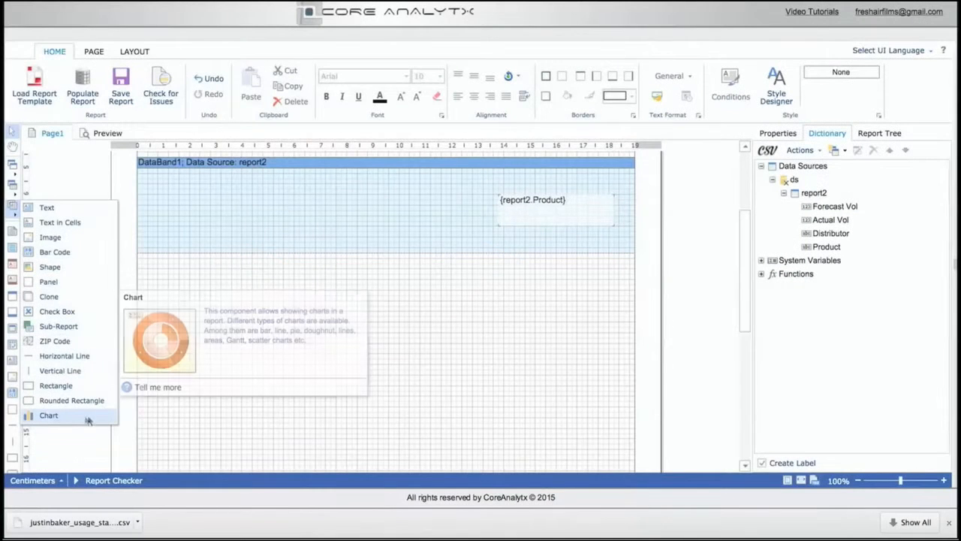
left_click(80, 420)
left_click_drag(200, 264, 518, 353)
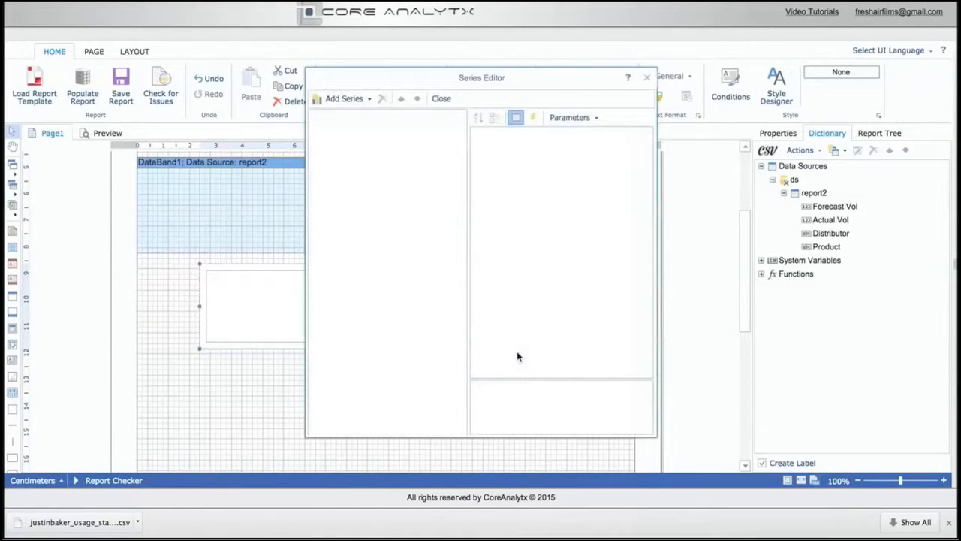
Add two Clustered Column series to the new chart
left_click(346, 99)
mouse_move(369, 122)
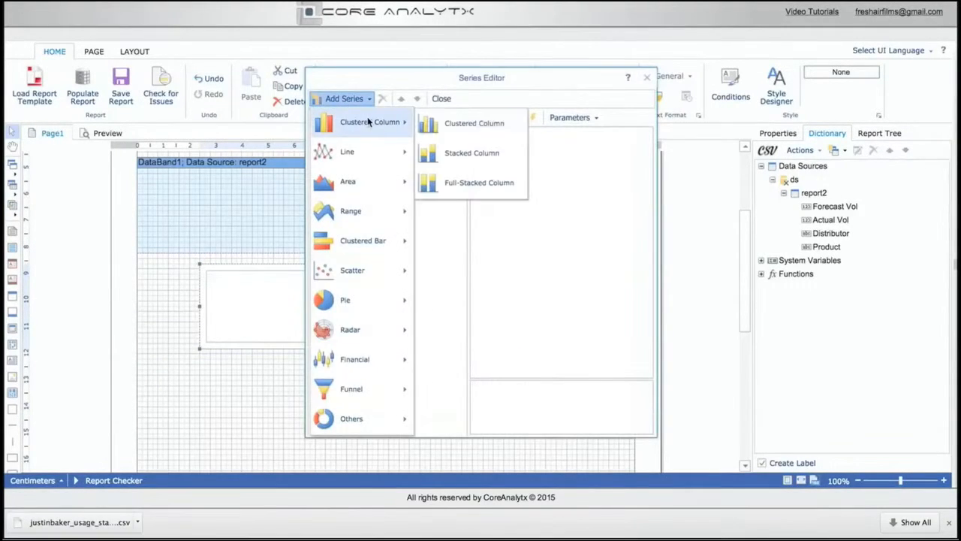
left_click(486, 128)
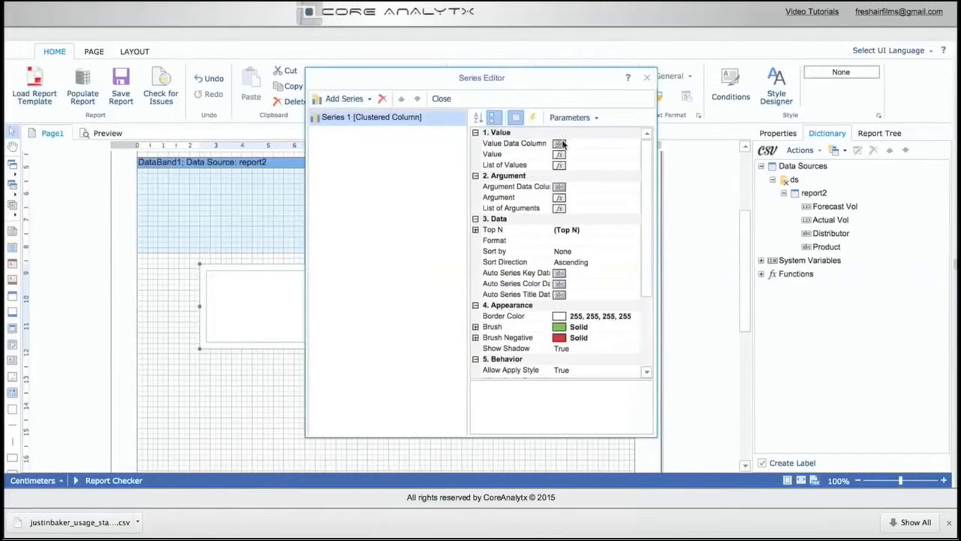
left_click(346, 99)
mouse_move(372, 123)
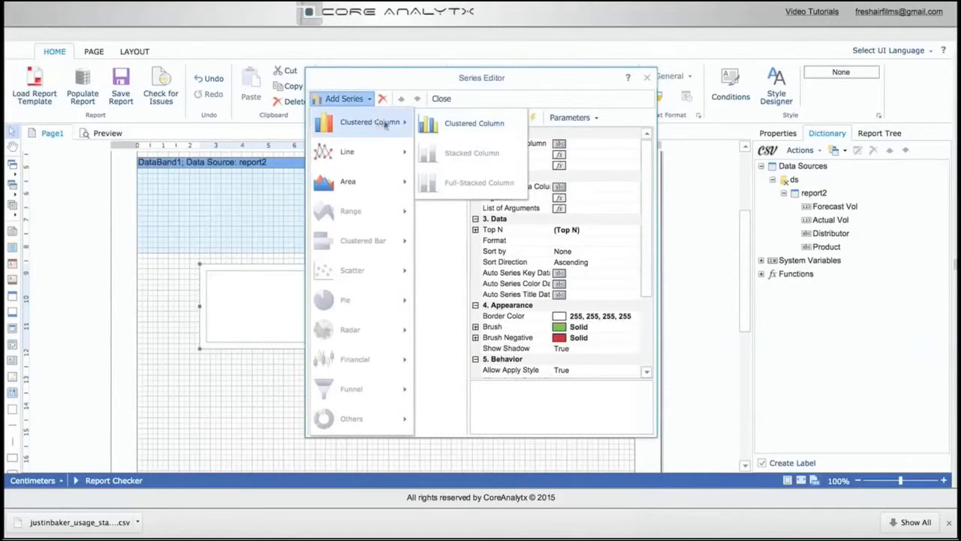
left_click(441, 126)
Set Series 1's value data column to Actual Vol and its argument data column to Product from report2
left_click(359, 118)
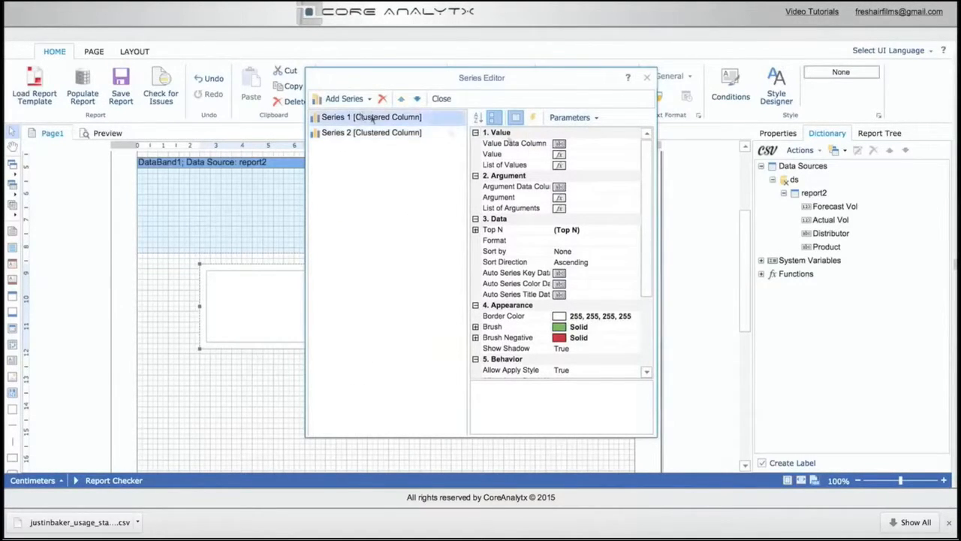
left_click(565, 146)
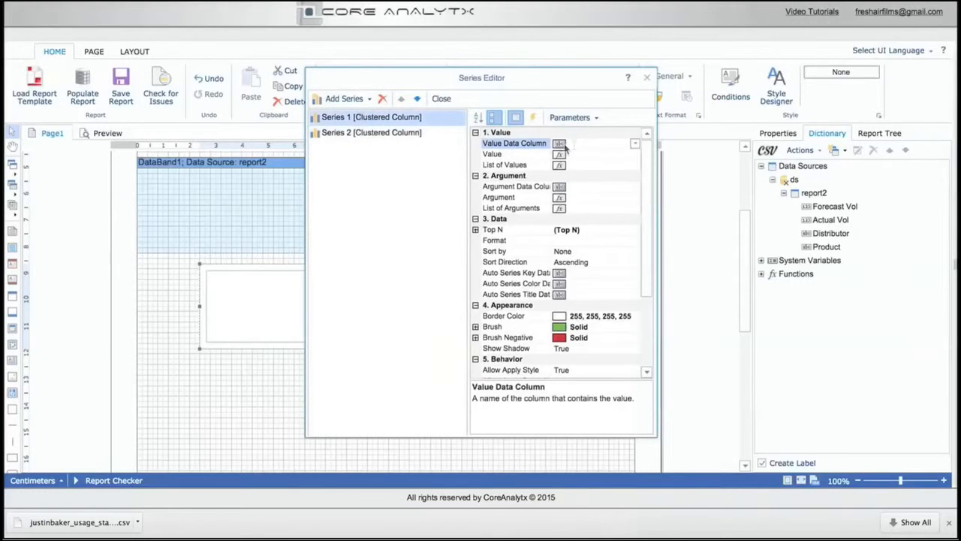
left_click(637, 144)
left_click(515, 171)
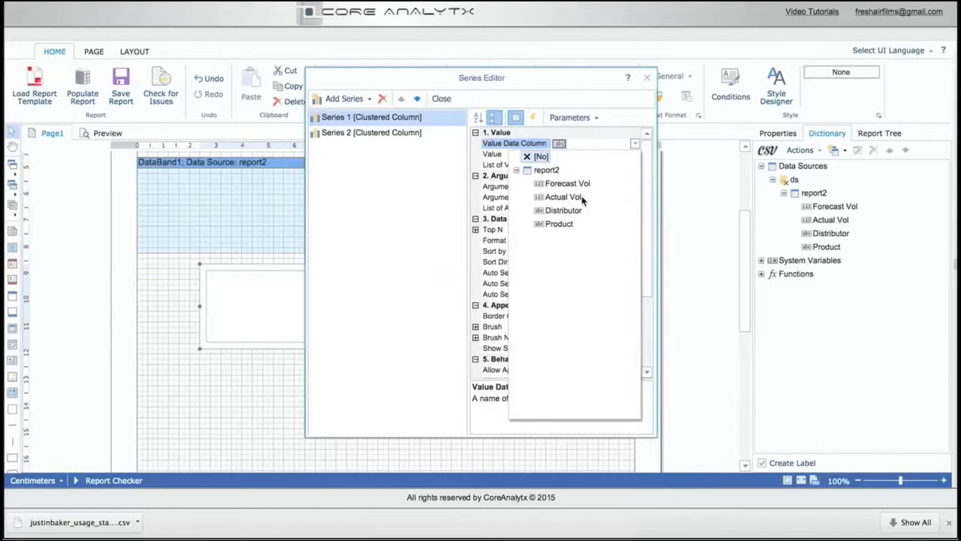
left_click(582, 197)
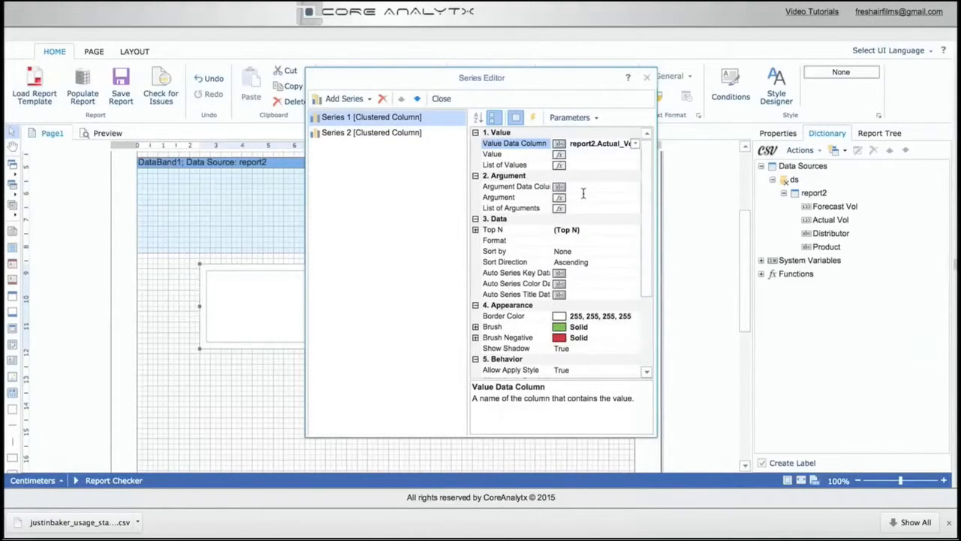
left_click(562, 187)
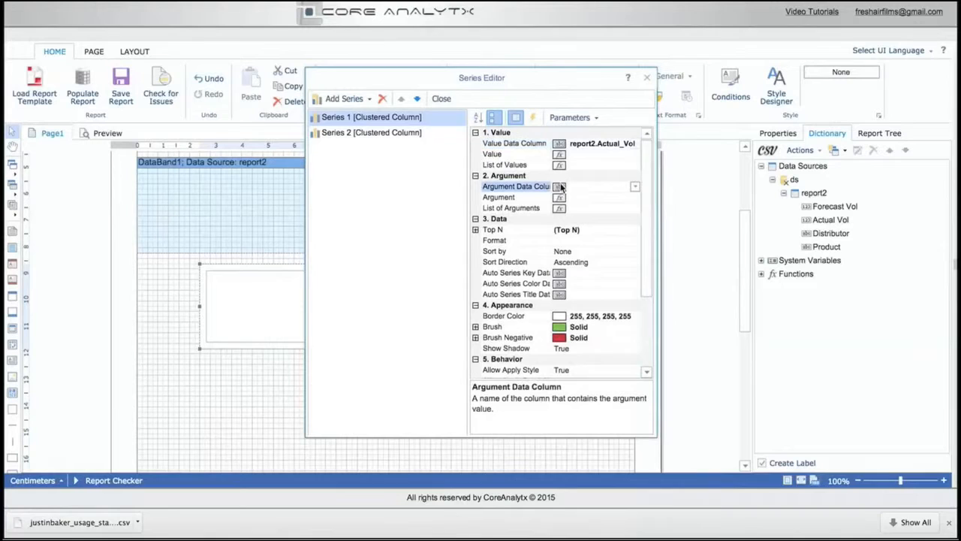
left_click(636, 187)
left_click(516, 215)
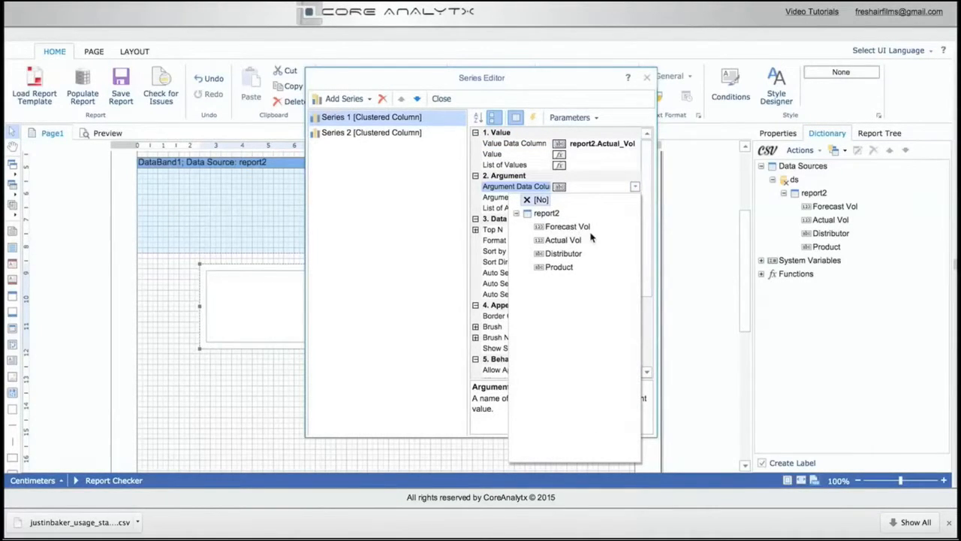
left_click(569, 267)
Set Series 2's value data column to Forecast Vol and its argument data column to Product, and close the series editor
left_click(387, 134)
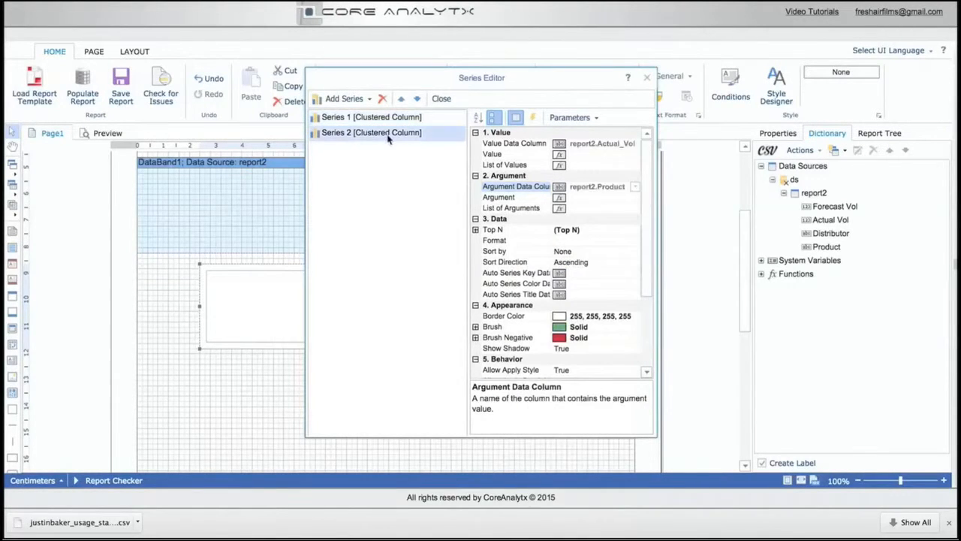
left_click(565, 144)
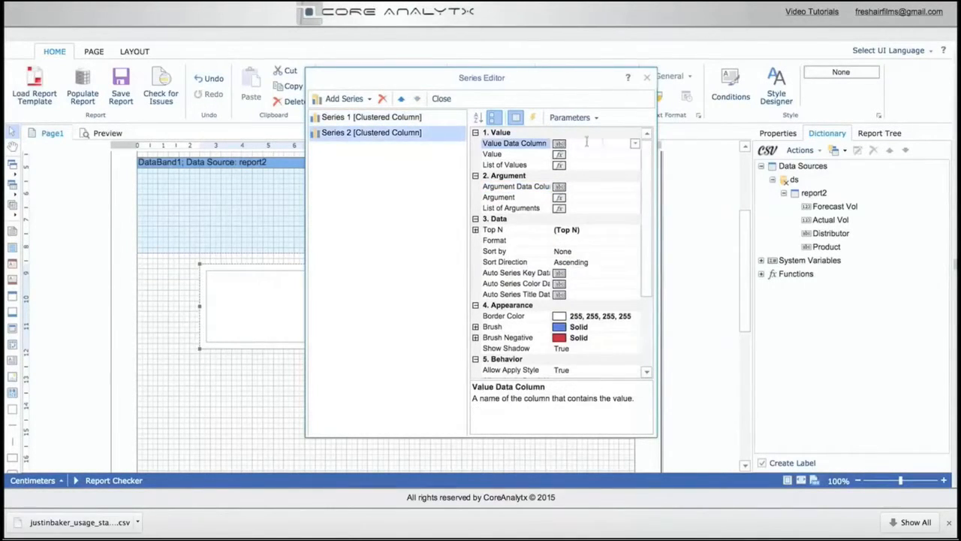
left_click(634, 143)
left_click(517, 171)
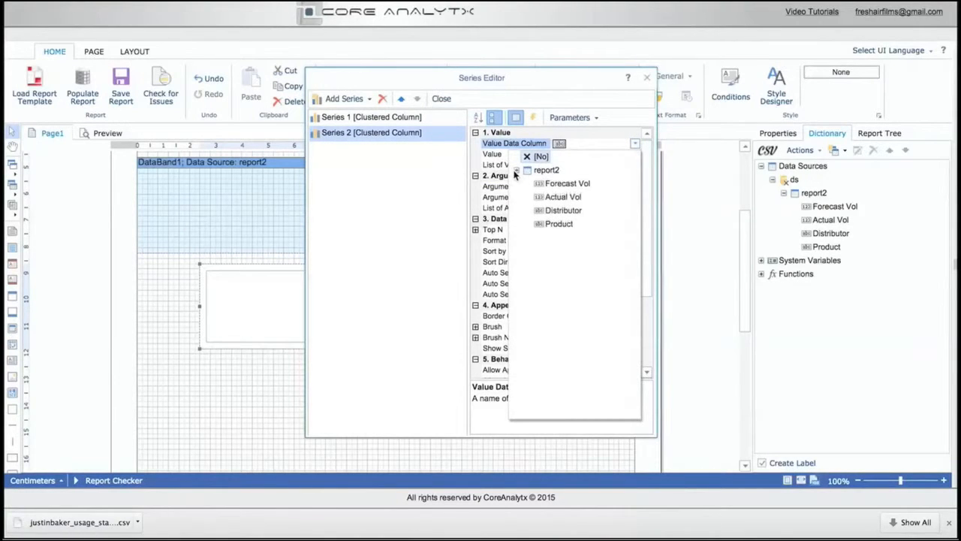
left_click(560, 184)
left_click(563, 188)
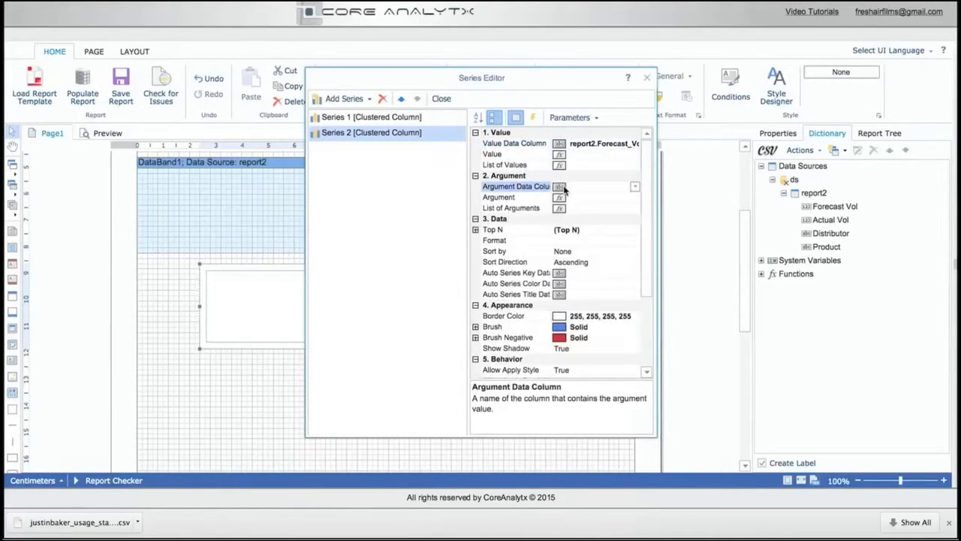
left_click(634, 186)
left_click(516, 213)
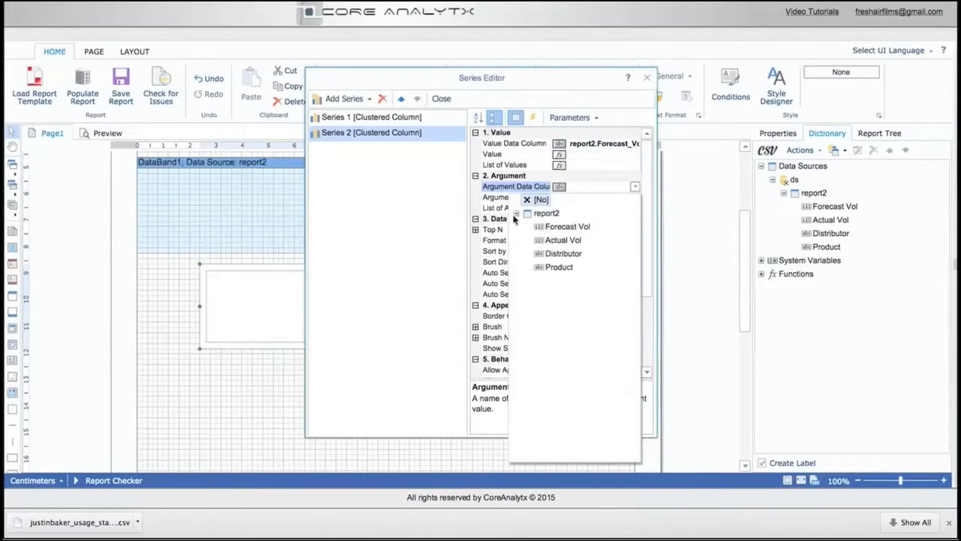
left_click(562, 268)
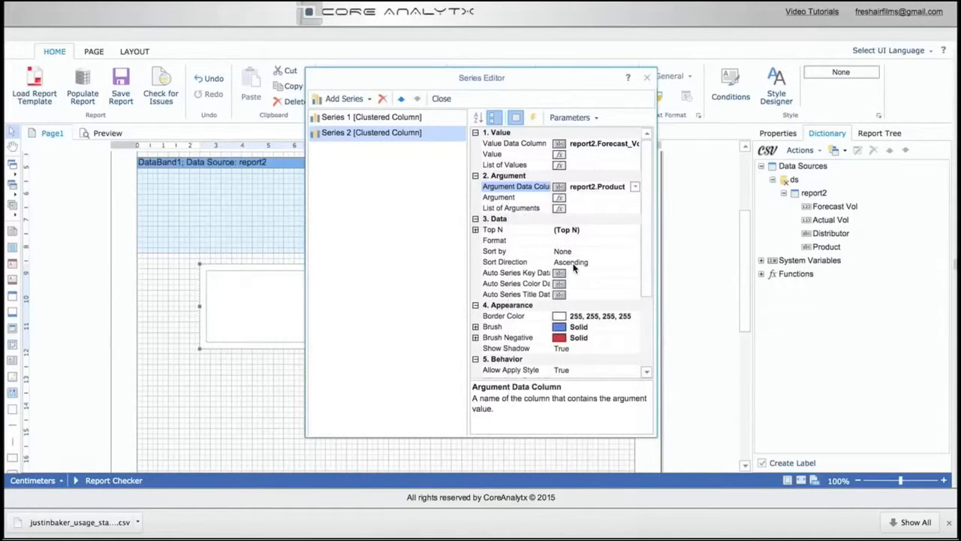
left_click(647, 78)
Enlarge the chart to about 14.4 cm wide and 7 cm tall
left_click_drag(518, 347, 578, 452)
scroll(746, 188, "up", 3)
left_click_drag(740, 186, 746, 251)
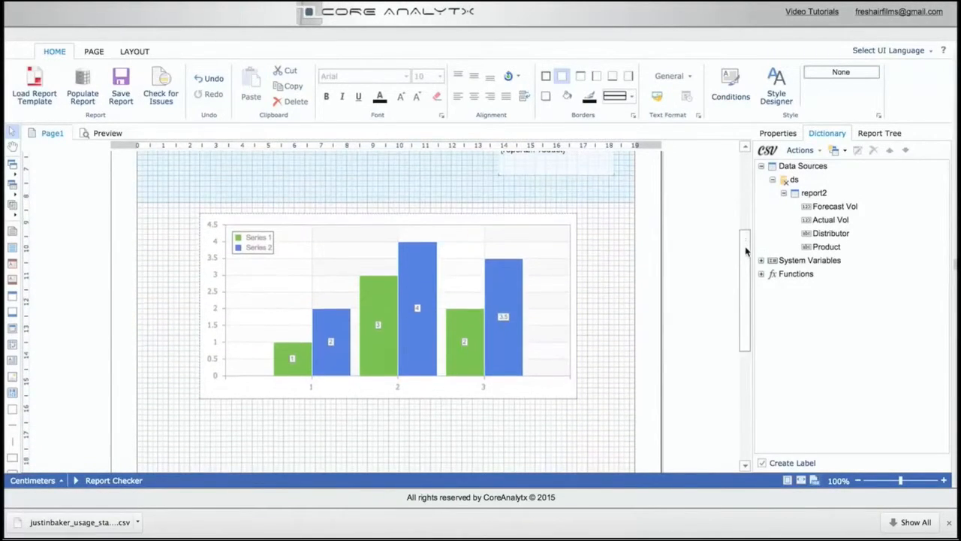
Assign report2 as the chart's data source
left_click(423, 262)
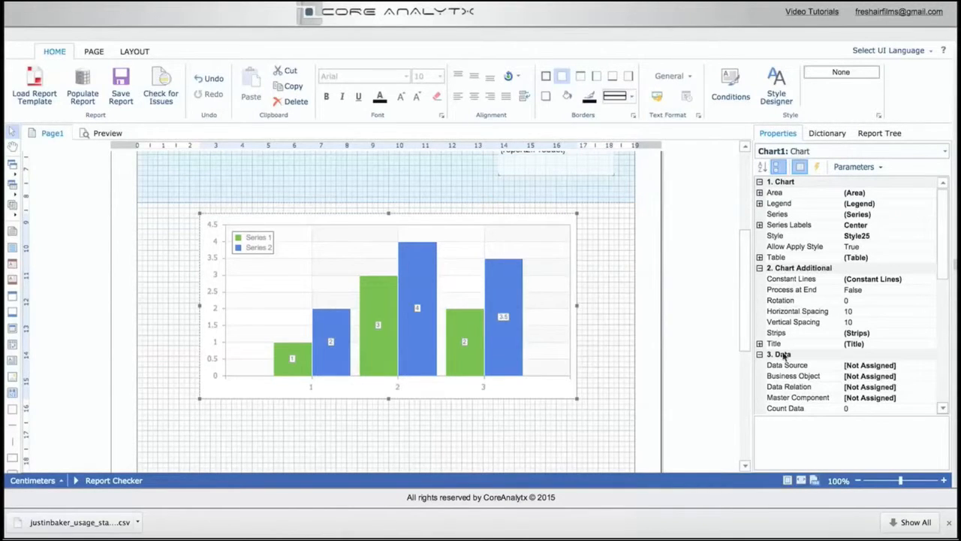
left_click_drag(944, 252, 943, 299)
left_click(870, 259)
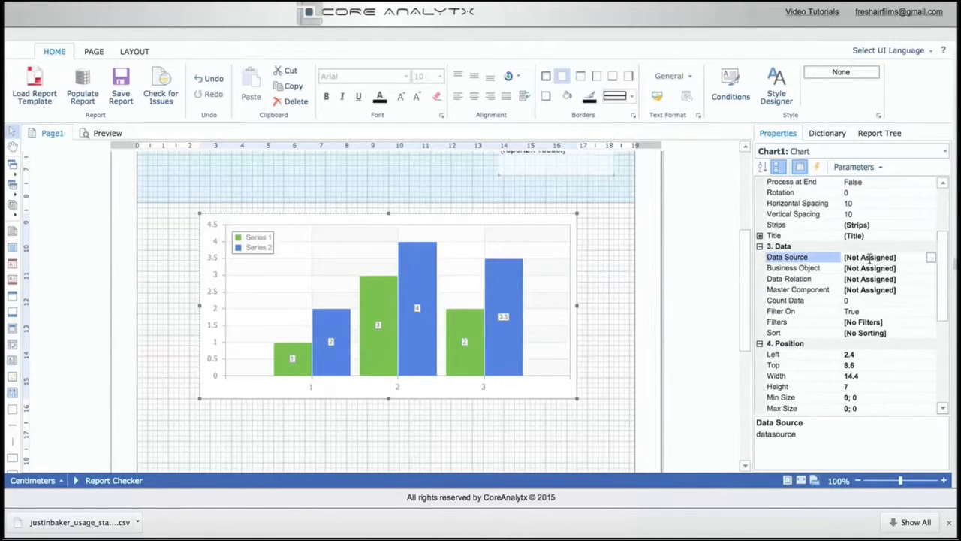
left_click(931, 258)
left_click(382, 161)
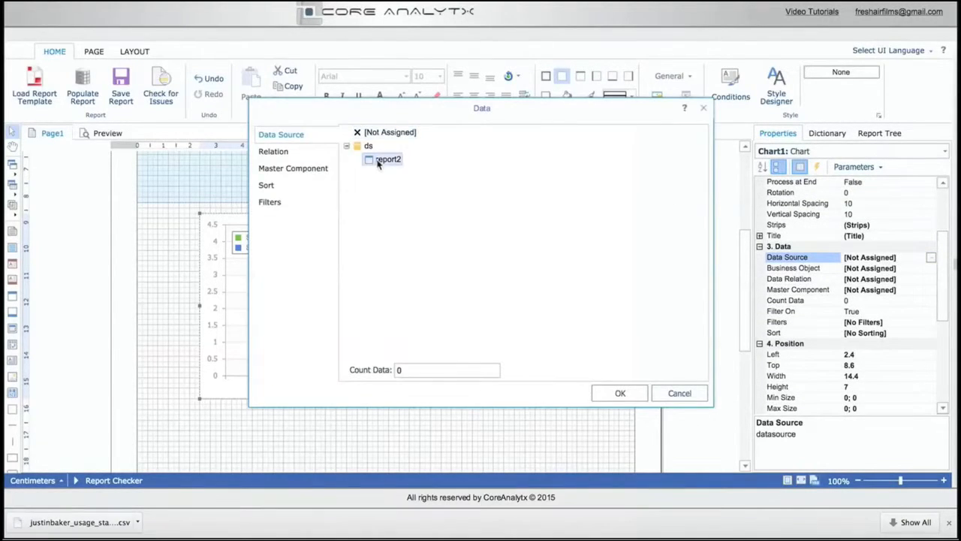
left_click(616, 393)
Add a data filter to the chart that uses the Distributor column of report2
scroll(872, 312, "down", 5)
scroll(873, 312, "up", 5)
left_click(856, 319)
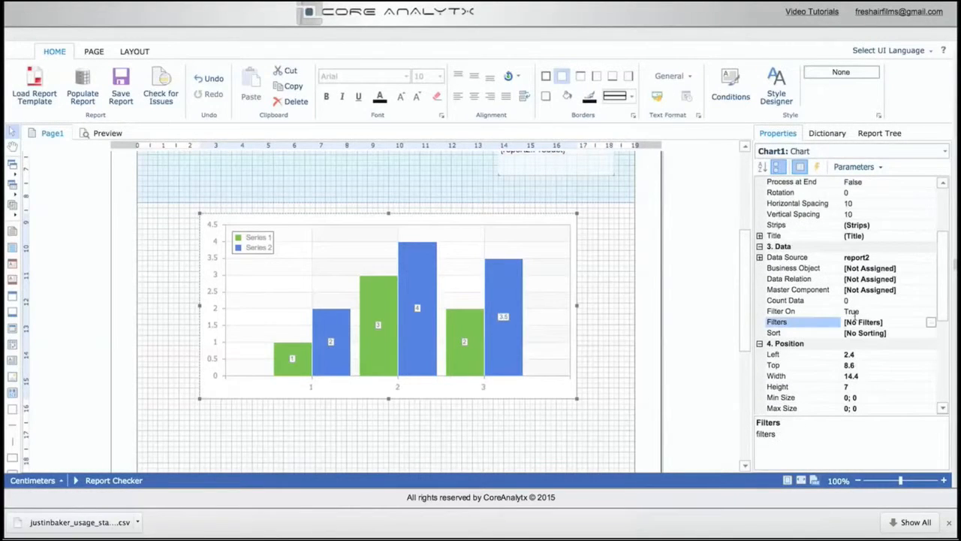
left_click(931, 322)
left_click(371, 134)
left_click(695, 191)
left_click(559, 220)
left_click(563, 191)
left_click(535, 219)
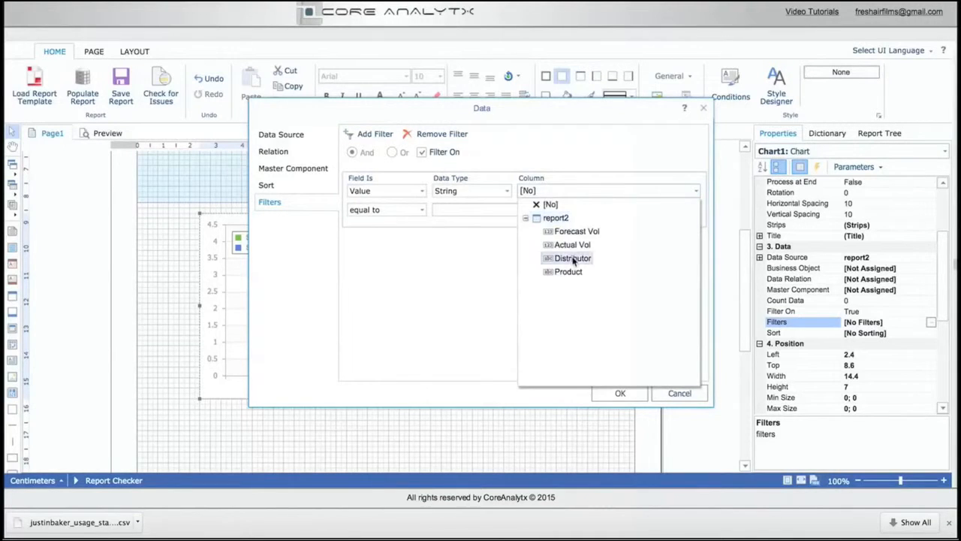
left_click(574, 257)
Make the Distributor filter match values equal to North America and apply it to the chart
left_click(402, 213)
left_click(469, 208)
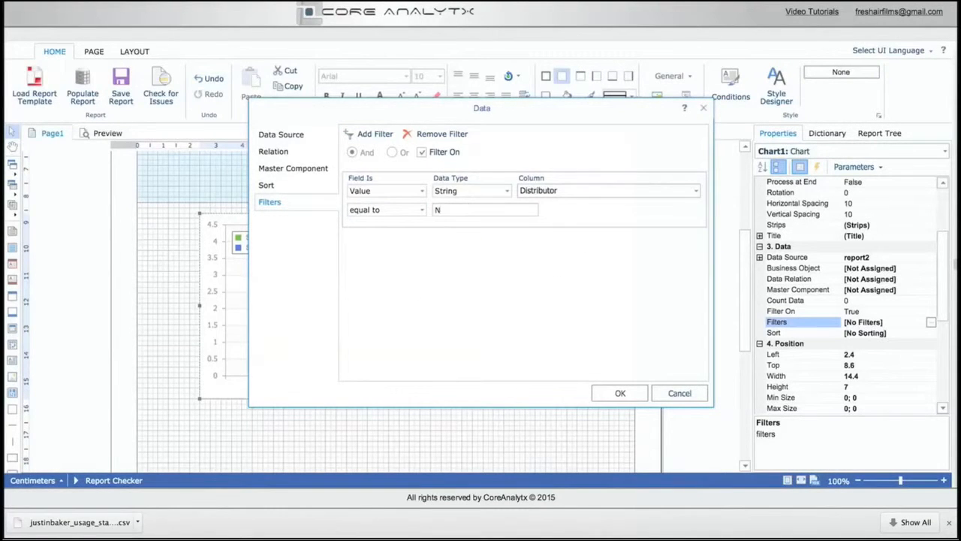
type("North America")
left_click(620, 392)
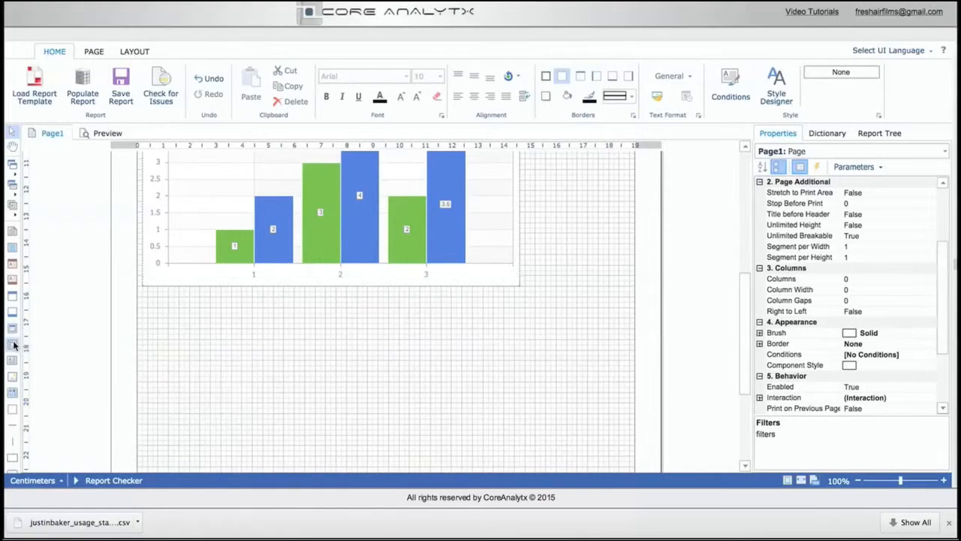
Draw a cross-tab about 18.6 cm wide and 5.8 cm tall below the chart and set its data source to report2
mouse_move(150, 292)
left_mouse_down()
mouse_move(481, 425)
mouse_move(632, 446)
left_mouse_up()
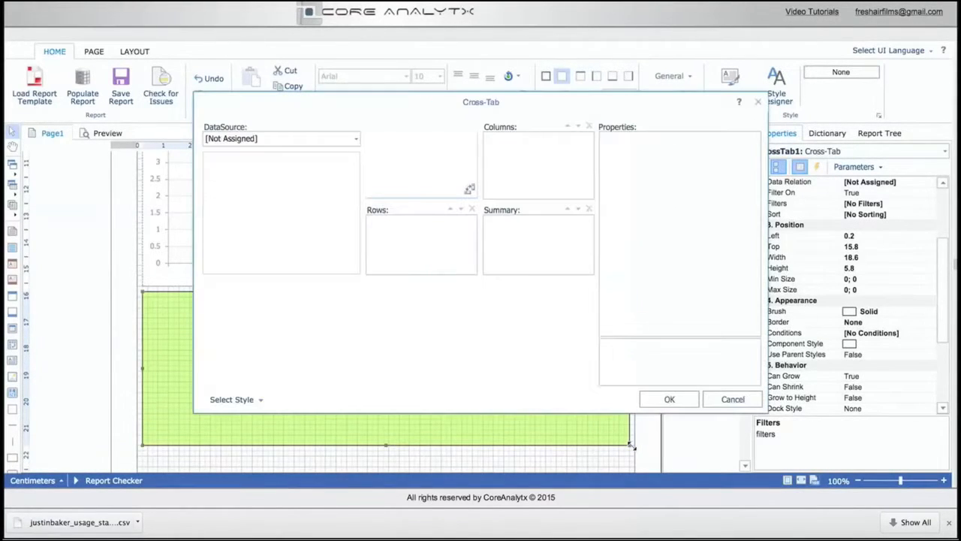
left_click(356, 138)
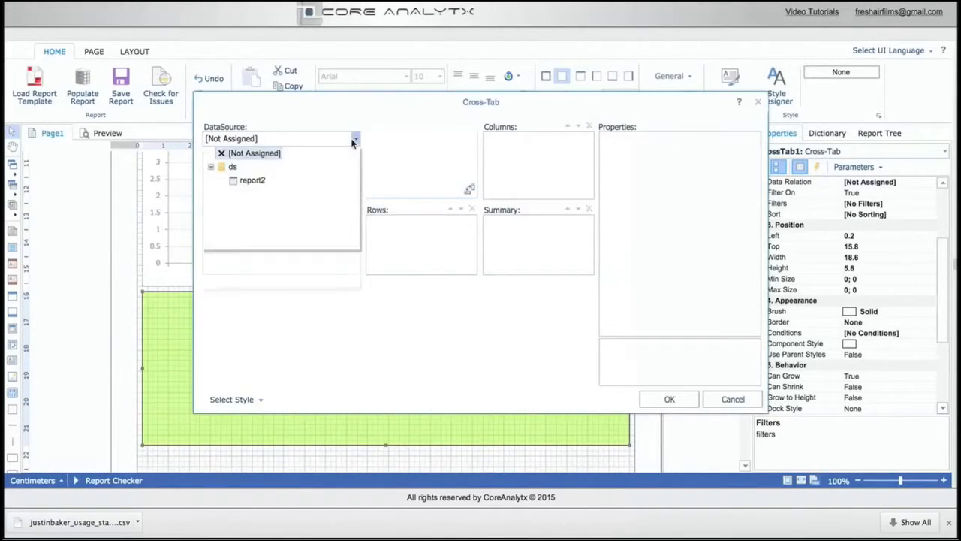
left_click(252, 181)
Assign Forecast Vol to the cross-tab's columns, Actual Vol to its rows and Distributor to its summary, and apply the layout
left_click(283, 174)
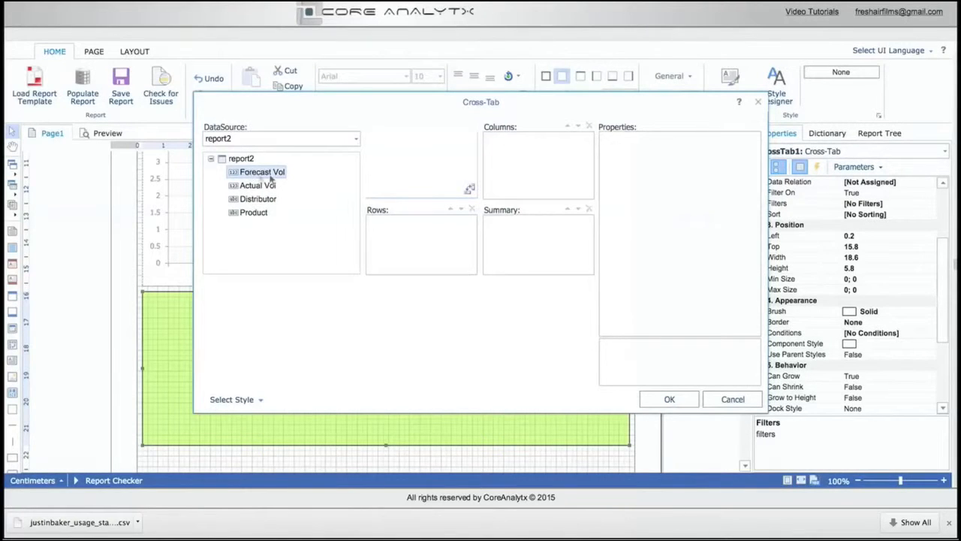
left_click_drag(504, 183, 508, 183)
left_click_drag(247, 190, 503, 250)
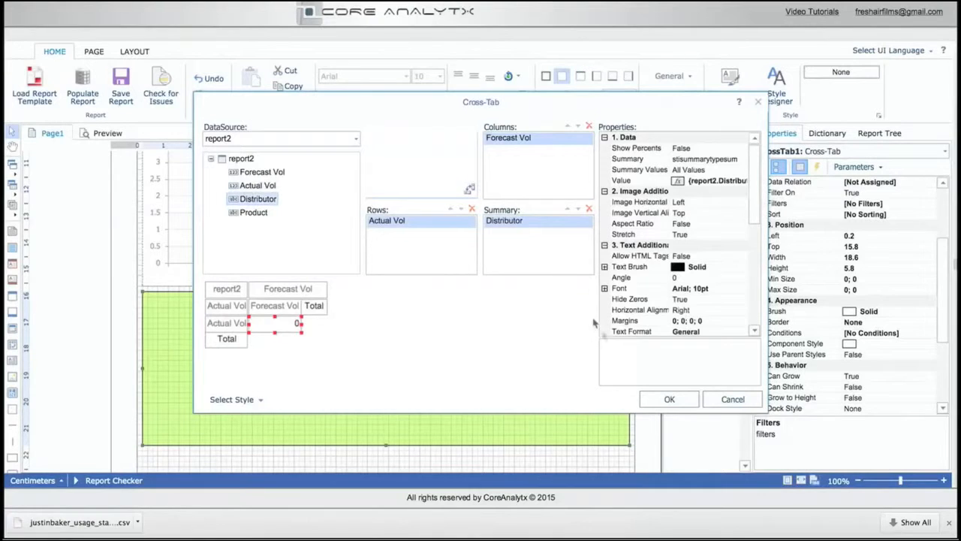
left_click(669, 399)
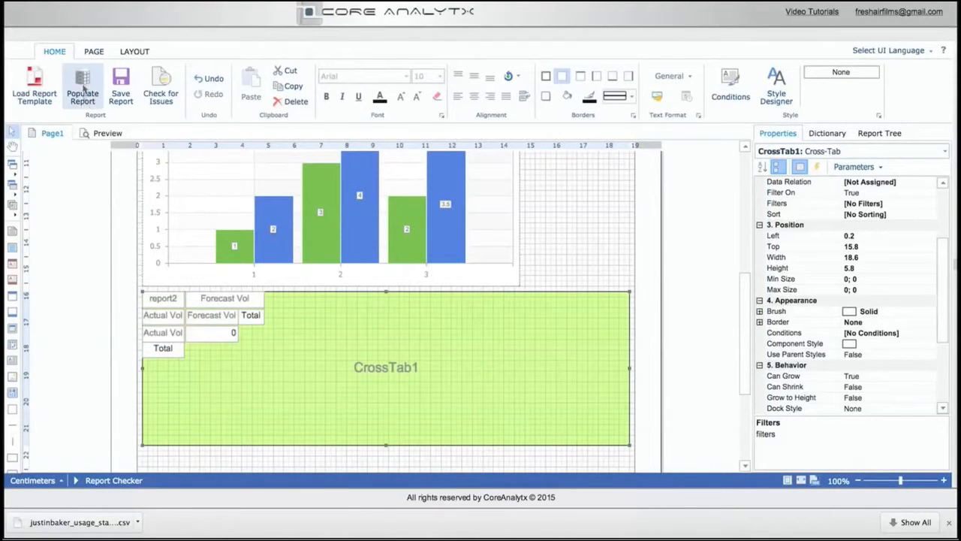
Preview the report with the chart and cross-tab, and return to the page design
left_click(94, 135)
left_click_drag(946, 167, 896, 146)
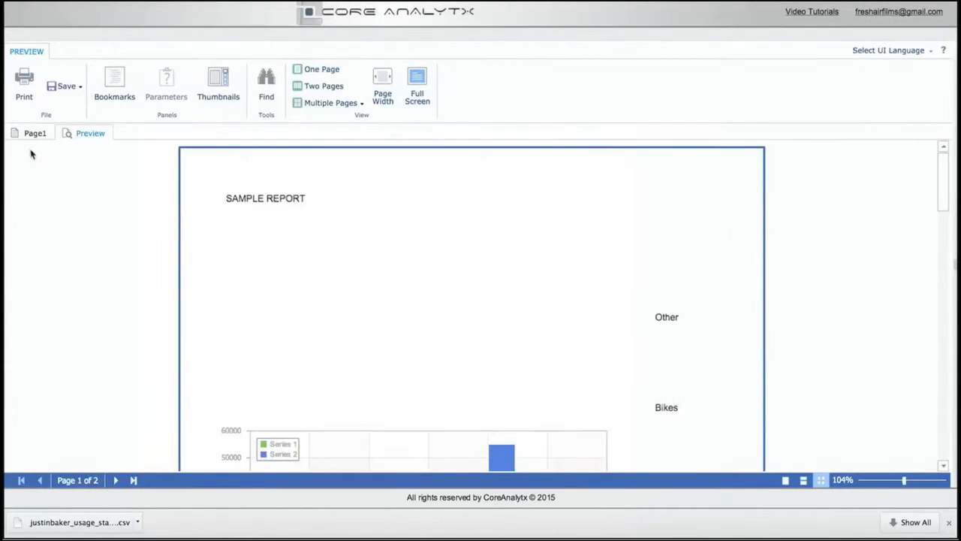
left_click(28, 134)
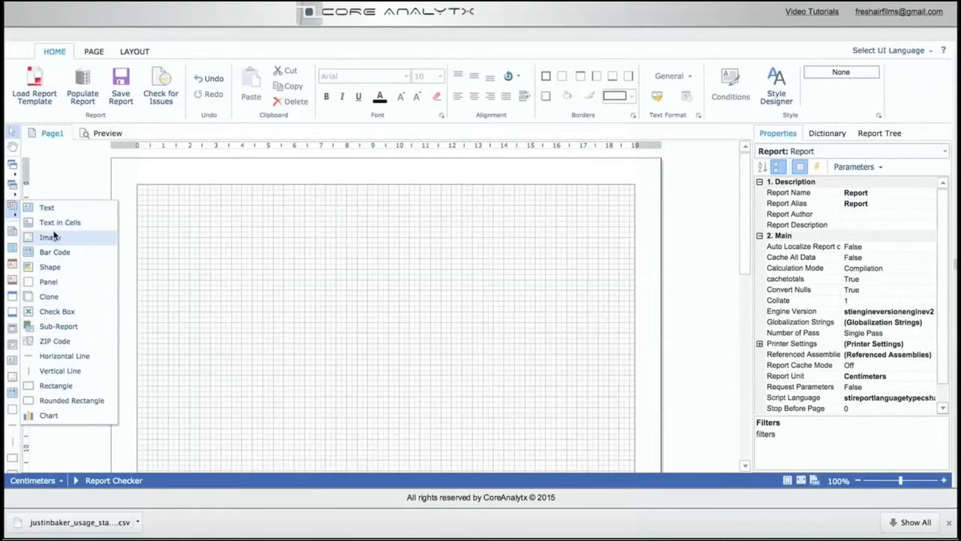
Draw an image component about 14.8 cm wide and 2.8 cm tall near the page's top and load CORE-ANALYTX_FINAL-LOGO-HIGH-CONTRAST.jpg into it
left_click(52, 239)
left_click_drag(158, 193, 545, 268)
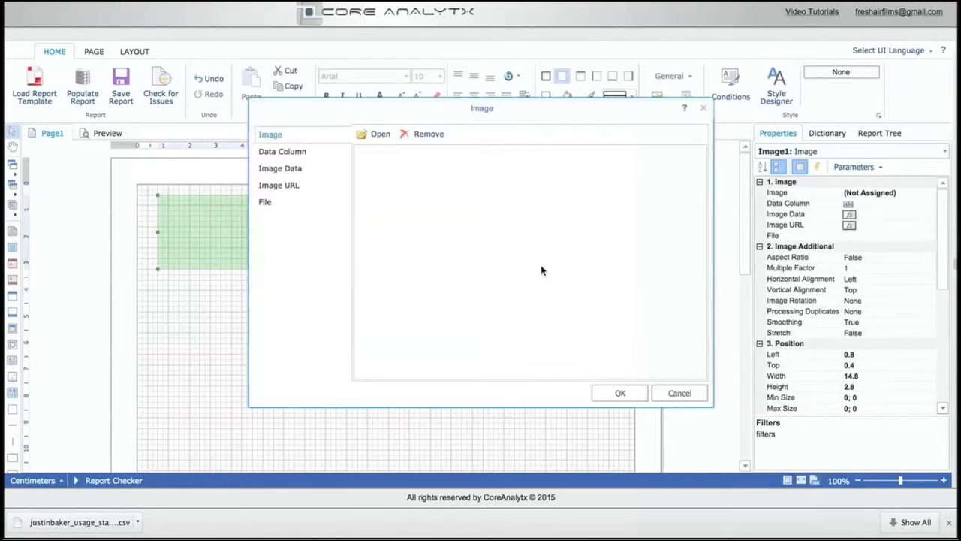
left_click(375, 136)
scroll(382, 251, "down", 10)
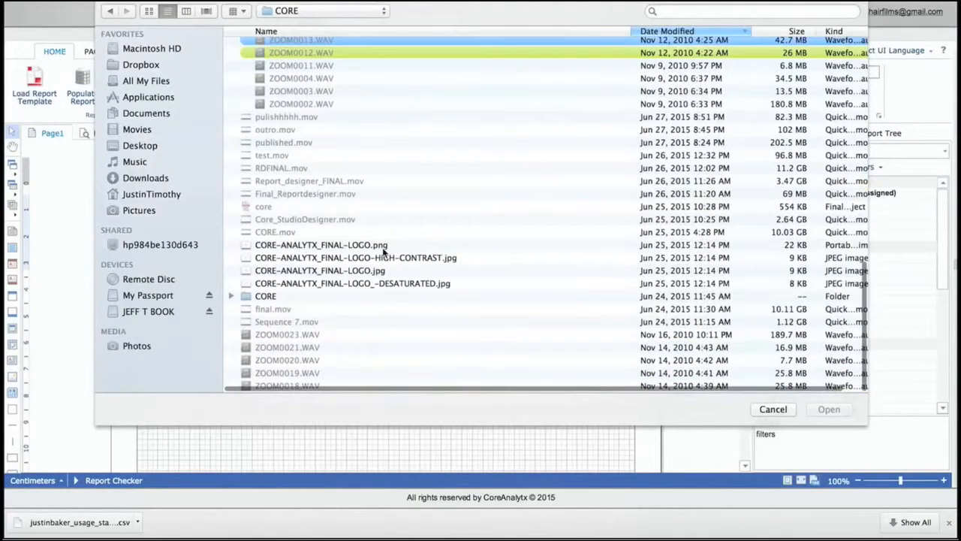
left_click(356, 259)
left_click(829, 409)
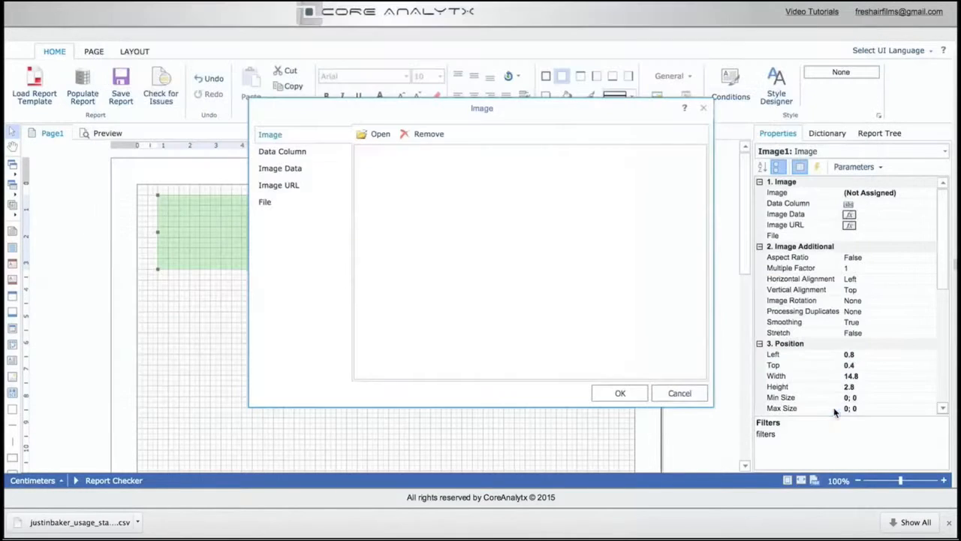
left_click(631, 395)
Enlarge the logo image to about 14.6 by 9.6 cm and move it to about 2.6; 0 on the page
left_click_drag(545, 267, 539, 450)
left_click_drag(405, 343, 443, 342)
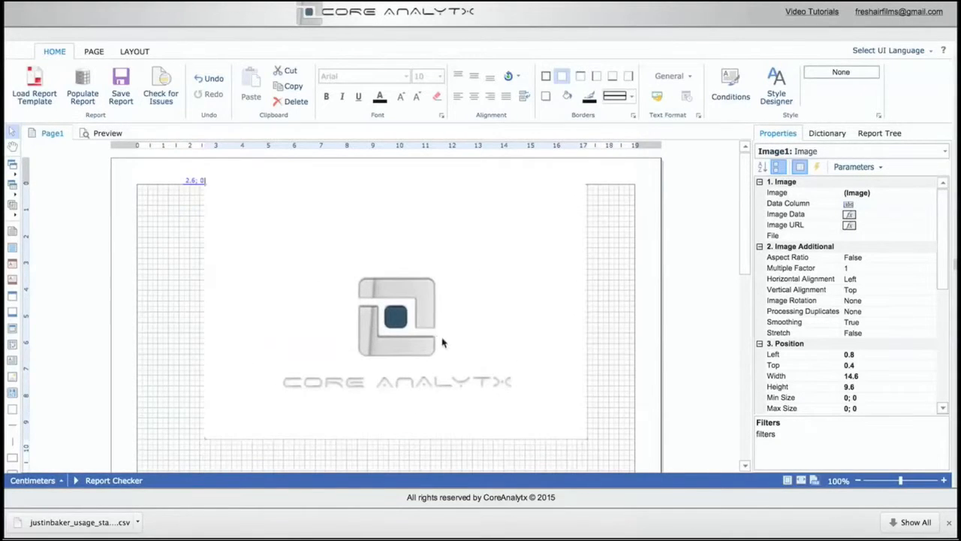
Preview the page with the logo image and return to the page design
left_click(103, 133)
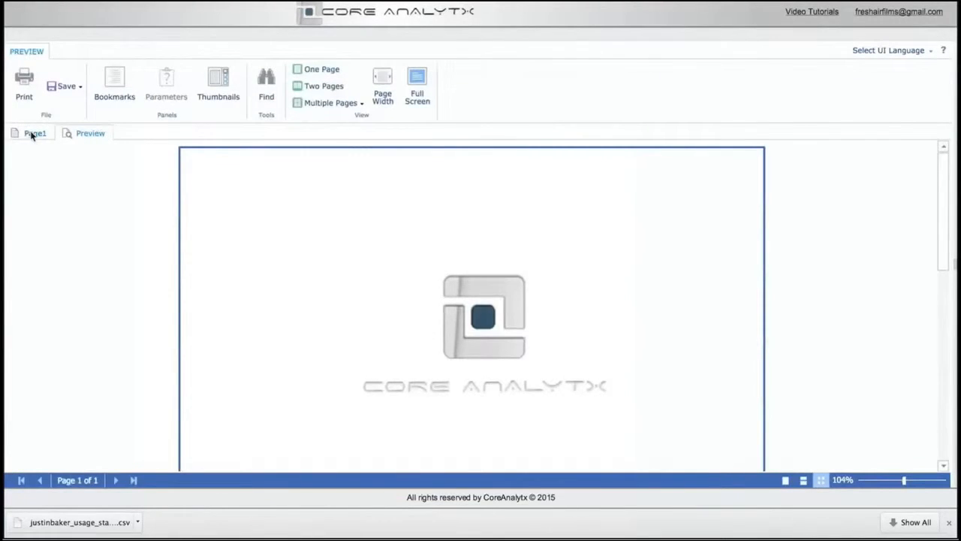
left_click(33, 133)
mouse_move(744, 171)
left_mouse_down()
mouse_move(741, 341)
mouse_move(740, 187)
left_mouse_up()
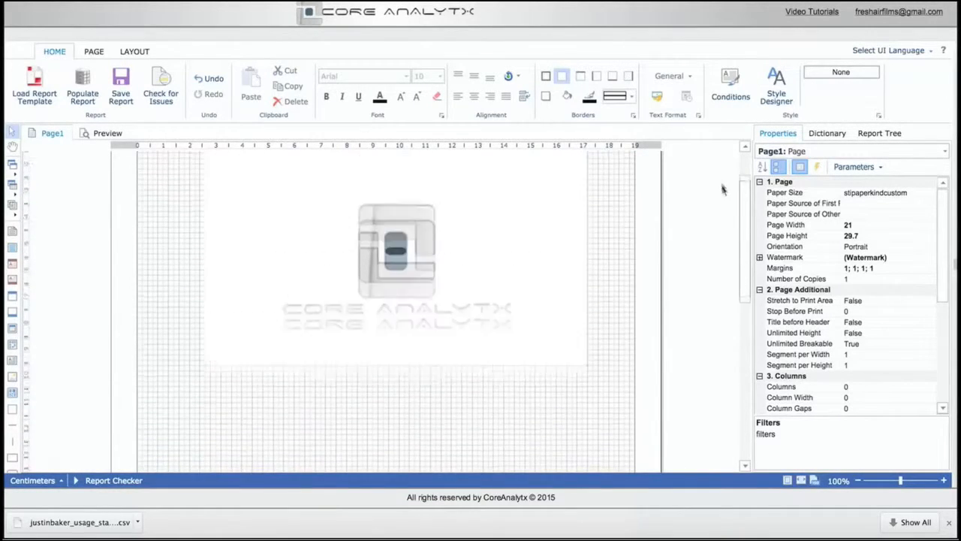
Open the list of saved report templates to view it, and close it without loading a template
left_click(34, 86)
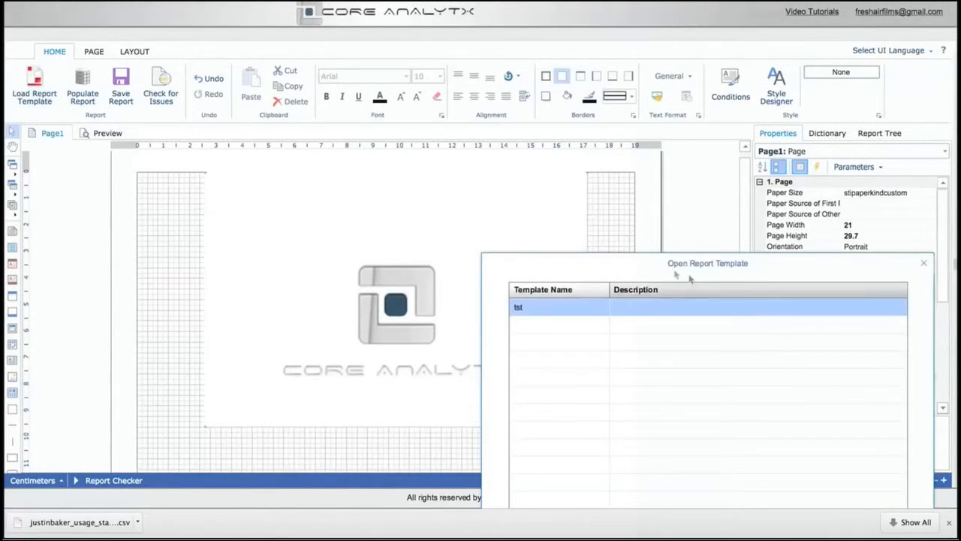
left_click(565, 383)
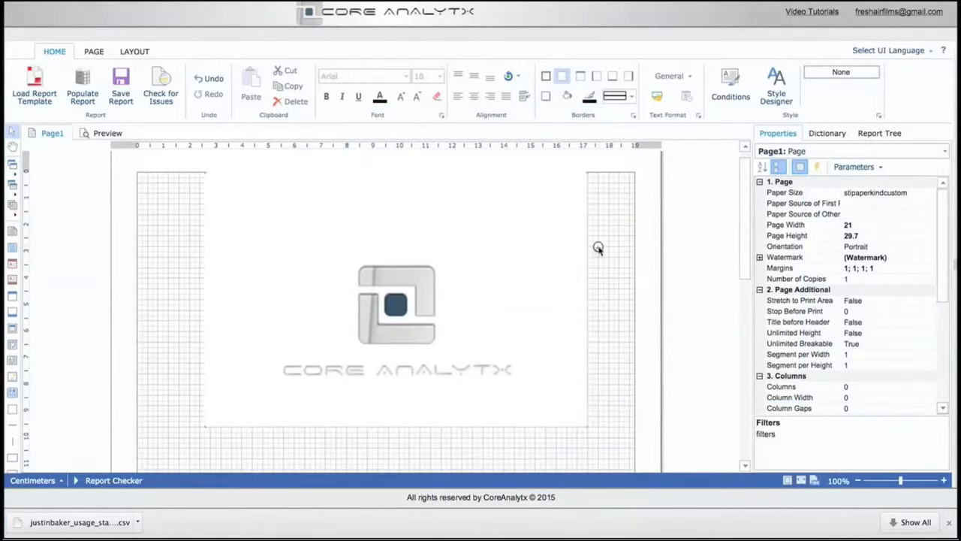
Select the navy rounded-rectangle frame around the template and look through its border color and line style options
left_click(157, 206)
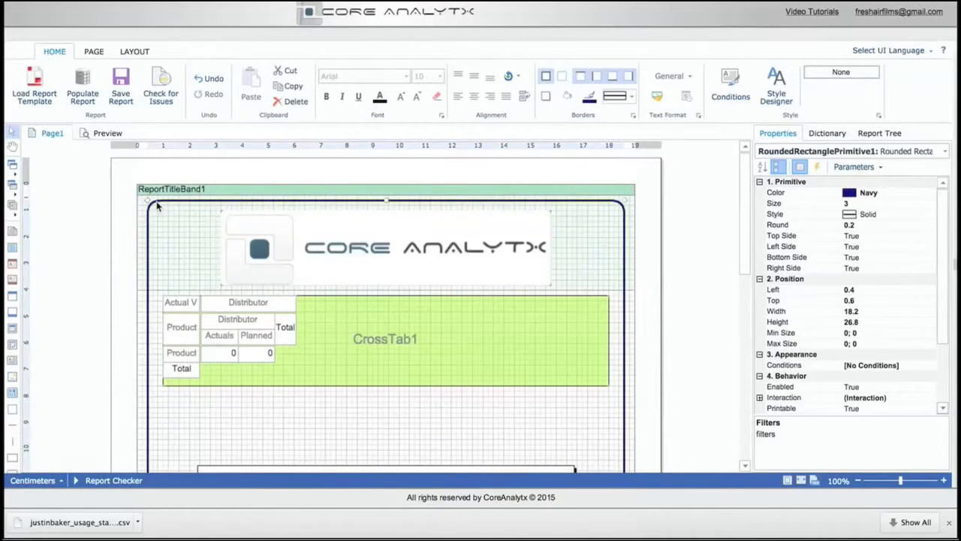
left_click(589, 97)
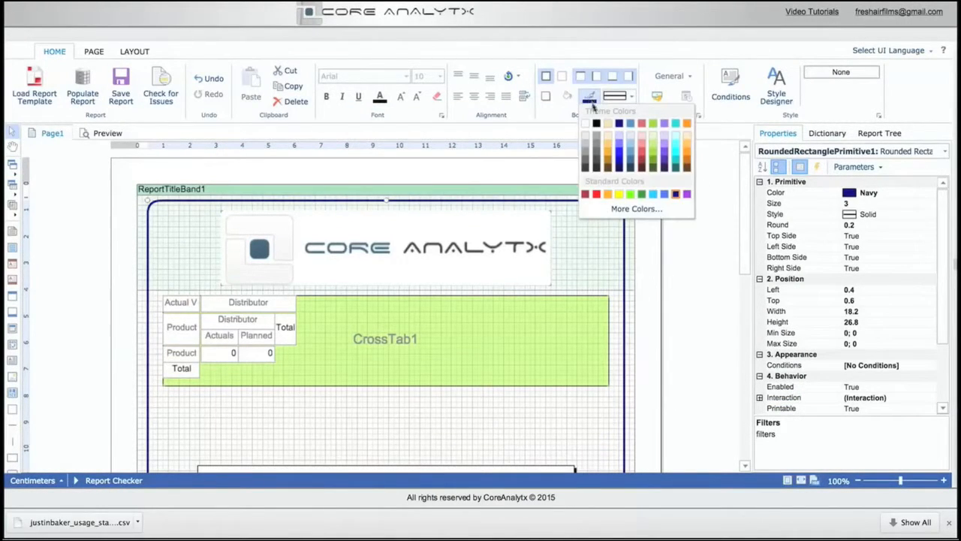
left_click(598, 195)
left_click(591, 98)
left_click(632, 146)
left_click(630, 96)
left_click(570, 119)
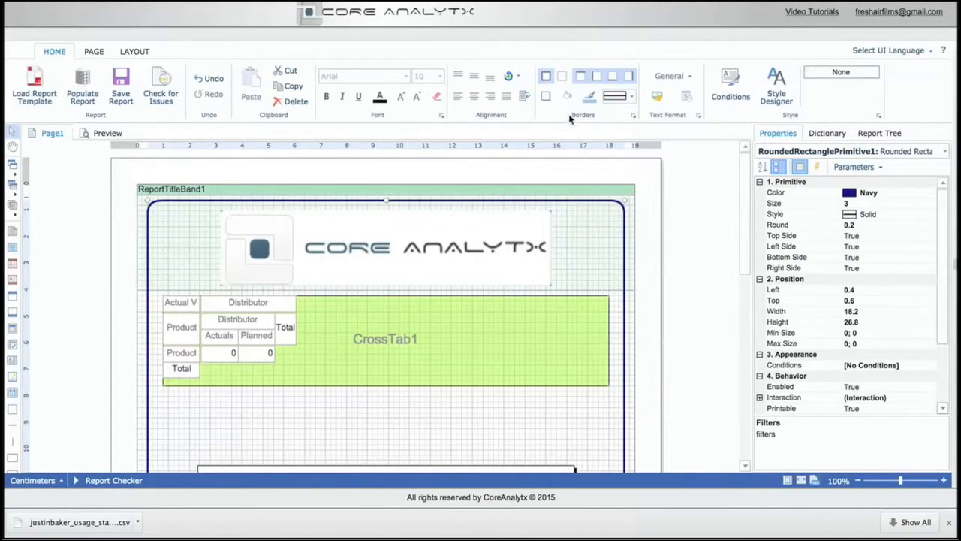
Preview the template without data, return to the page design, and populate the report from report2.zip
left_click(106, 133)
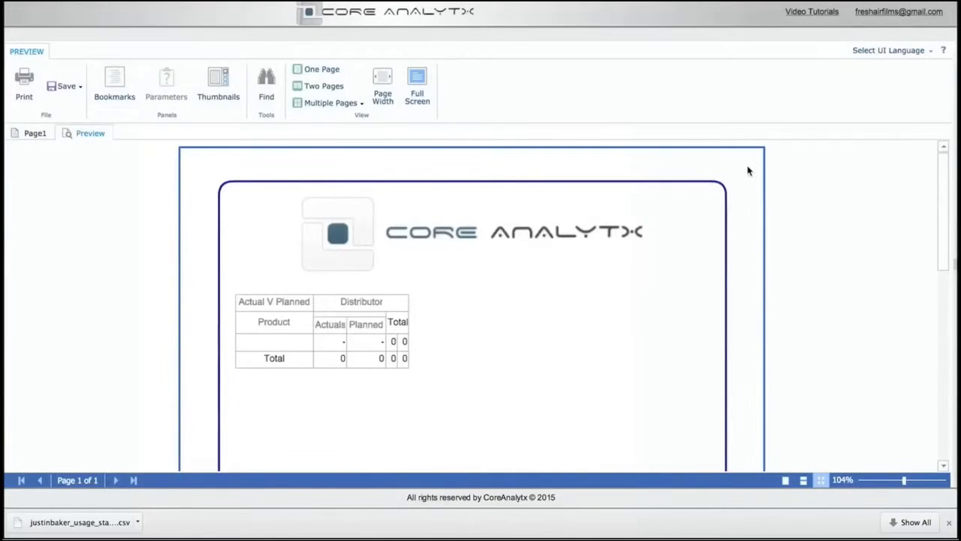
left_click(31, 135)
left_click(82, 84)
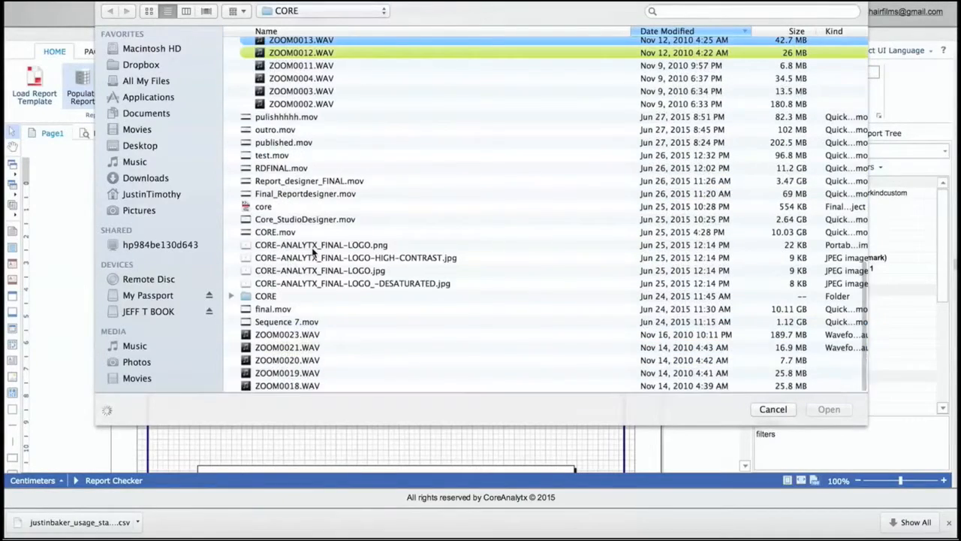
scroll(314, 254, "up", 5)
left_click(314, 132)
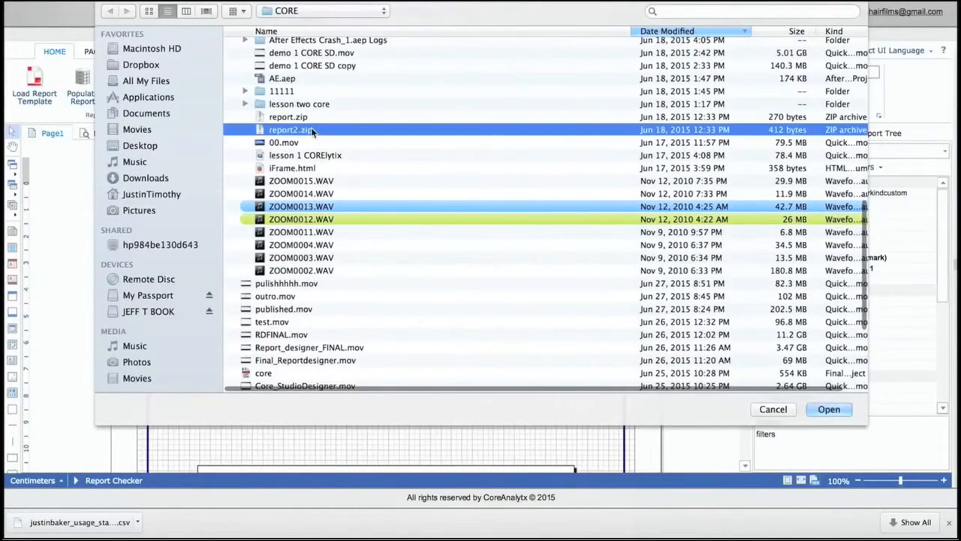
key("Return")
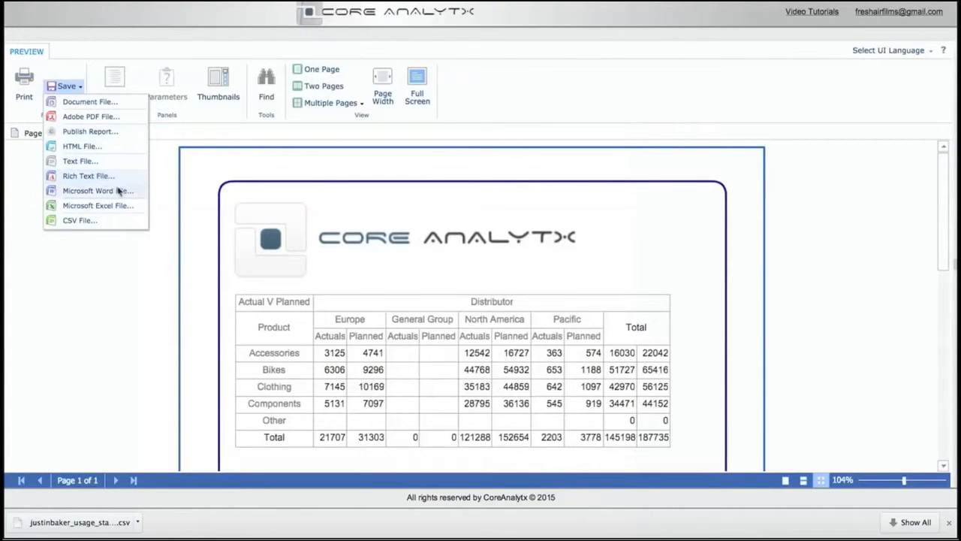
Publish the populated report with all pages, Jpeg images, 100% scale and Table export mode, and close the publish link message
left_click(104, 133)
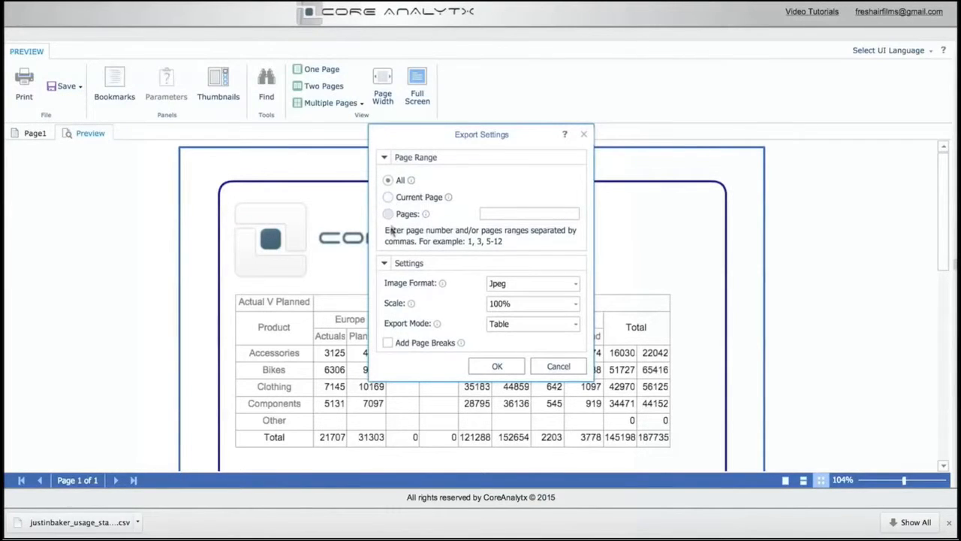
left_click(574, 286)
left_click(574, 286)
left_click(497, 366)
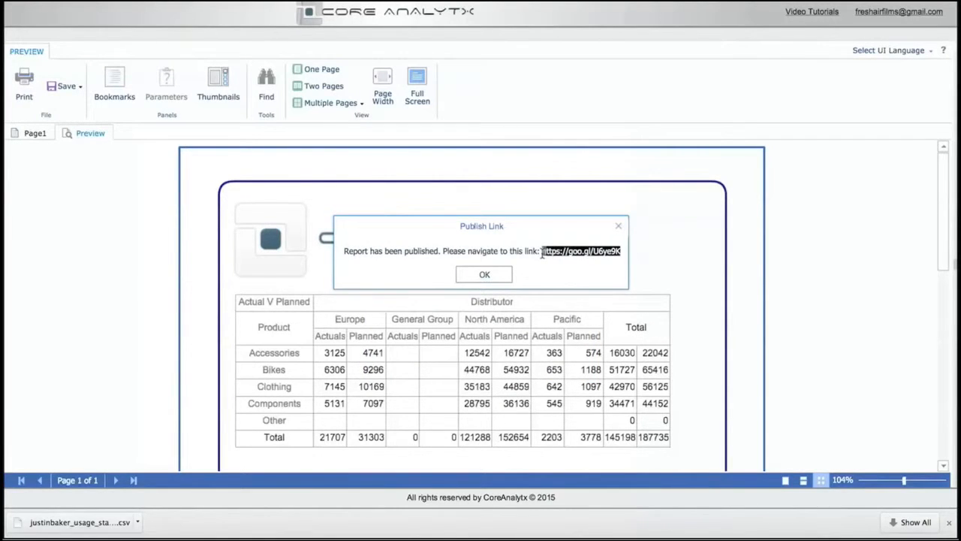
left_click(486, 278)
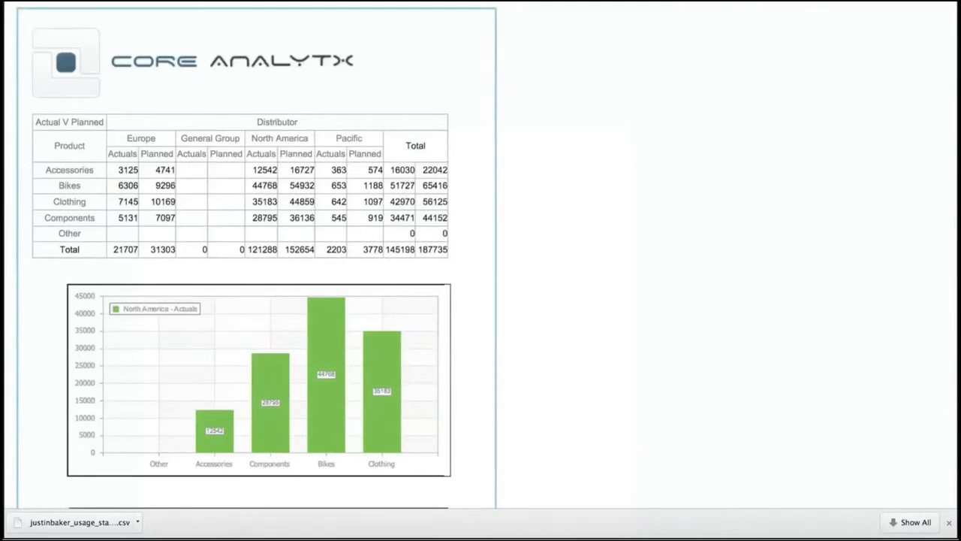
Examine the cross-tab and the North America actuals and planned charts in the published web report
scroll(565, 241, "down", 3)
scroll(565, 242, "up", 3)
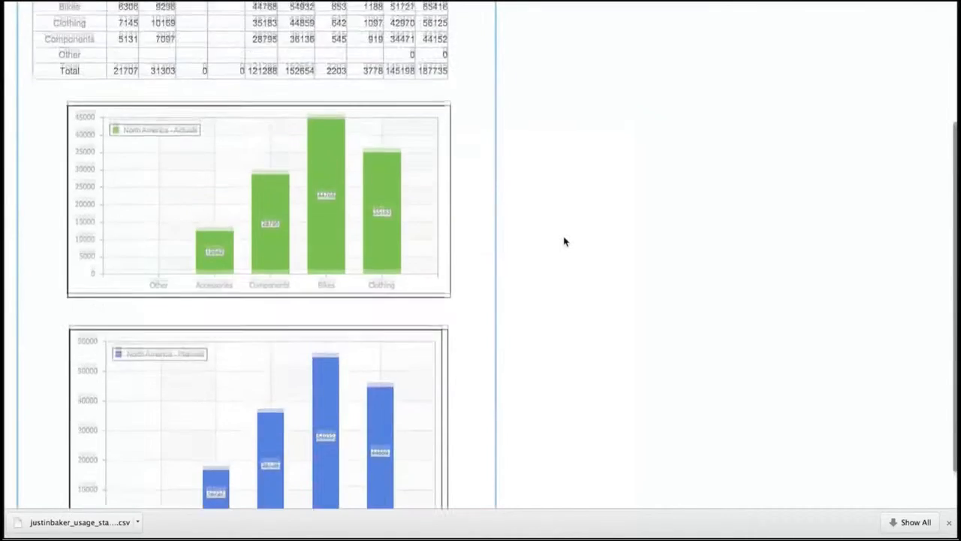
scroll(566, 242, "down", 3)
scroll(566, 242, "up", 5)
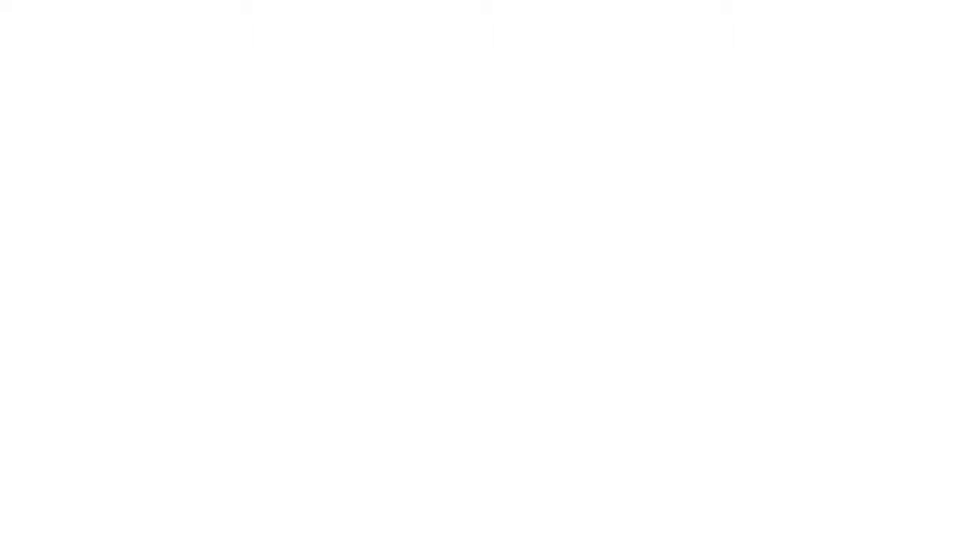